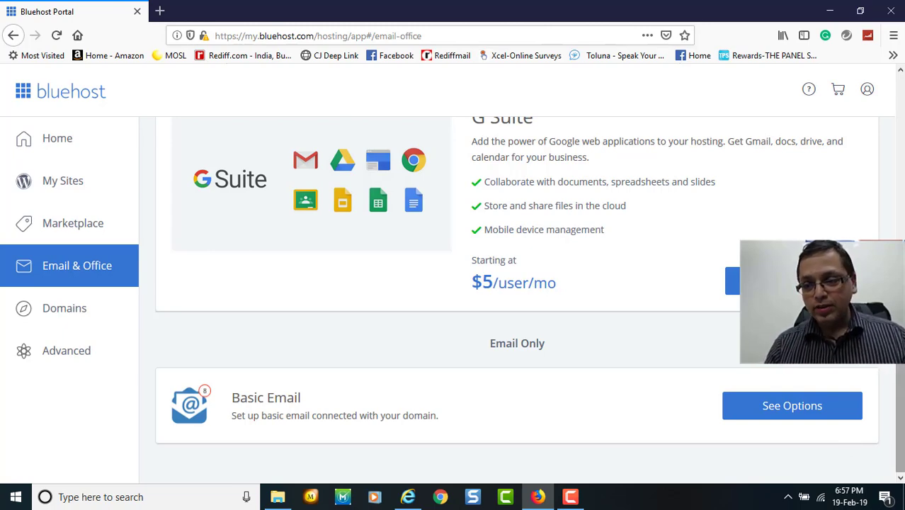
{"action": "scroll", "coordinate": [903, 140], "scroll_direction": "up", "scroll_amount": 7}
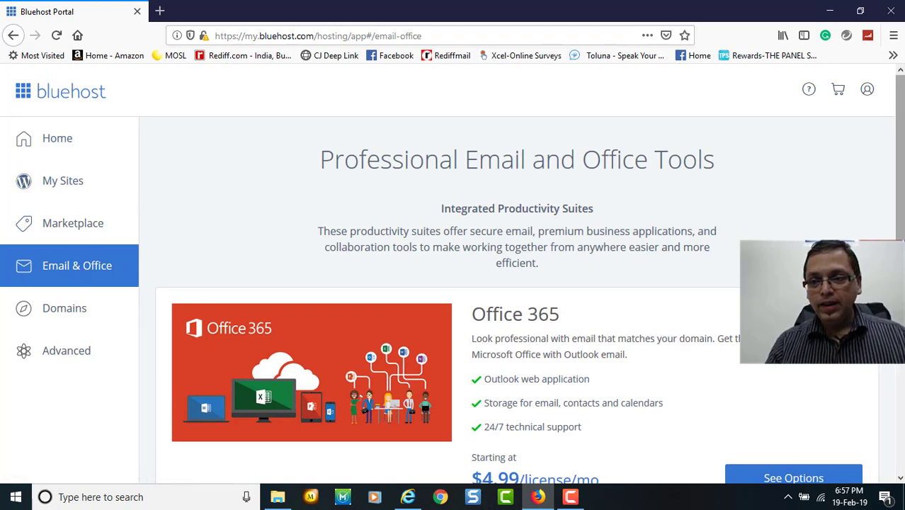
{"action": "scroll", "coordinate": [899, 177], "scroll_direction": "down", "scroll_amount": 2}
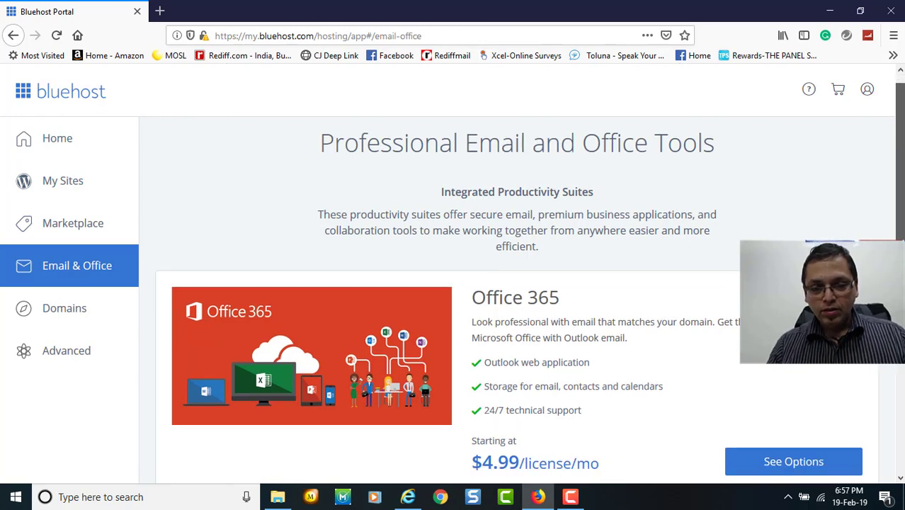
{"action": "left_click_drag", "start_coordinate": [900, 243], "coordinate": [901, 410]}
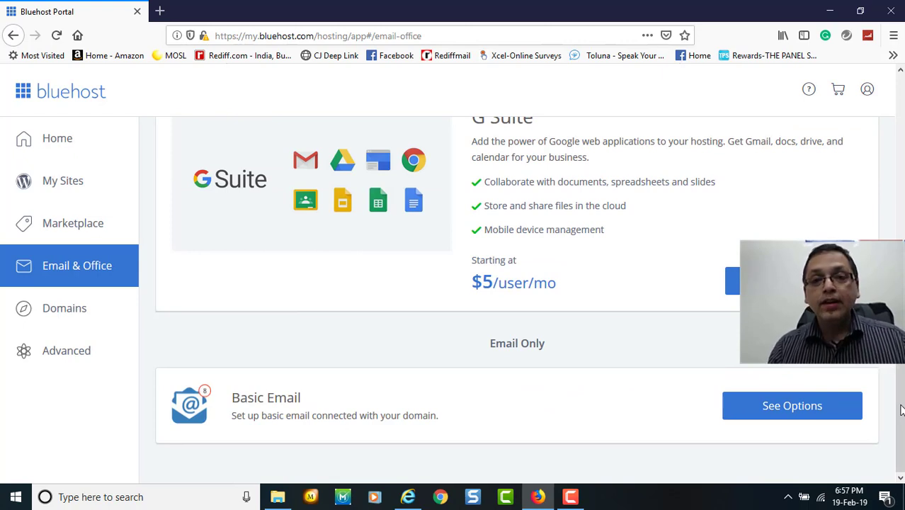
Start a new Basic Email account in cPanel and switch its domain from kashvieducation.ooo to the .com domain.
{"action": "left_click", "coordinate": [815, 417]}
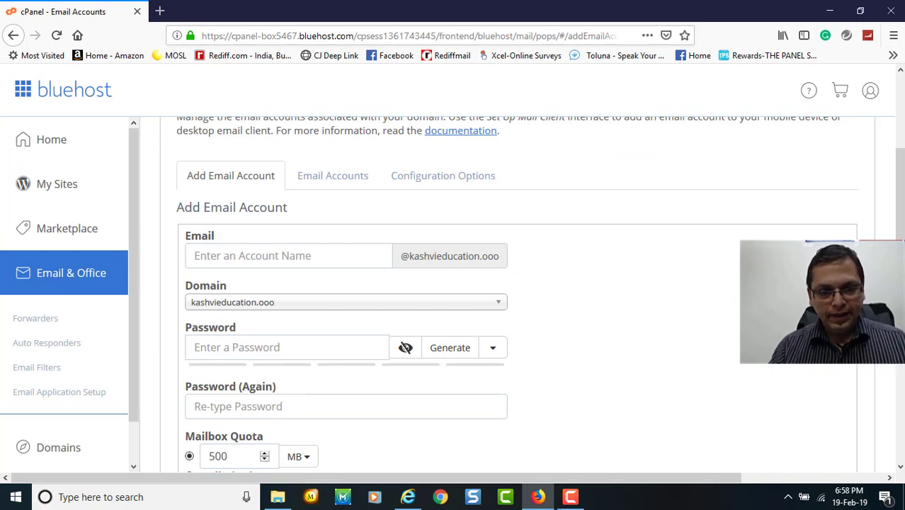
{"action": "left_click", "coordinate": [499, 302]}
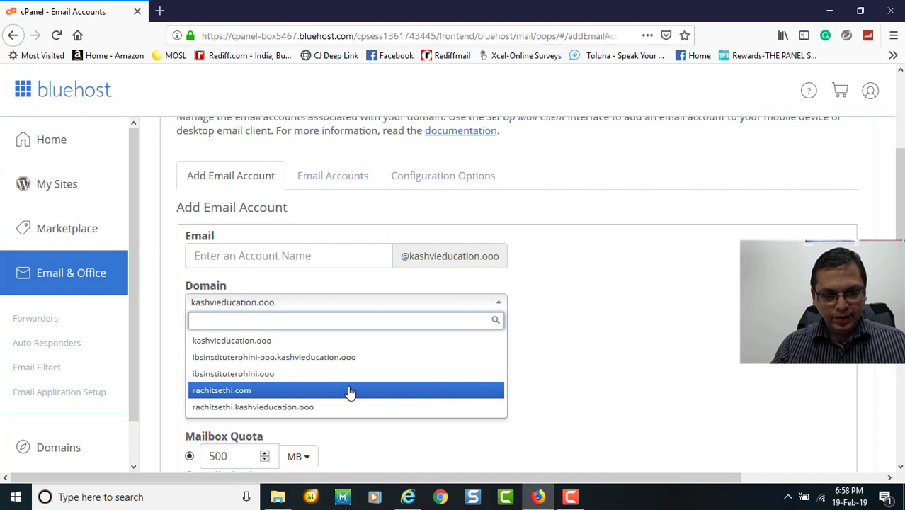
{"action": "left_click", "coordinate": [314, 396]}
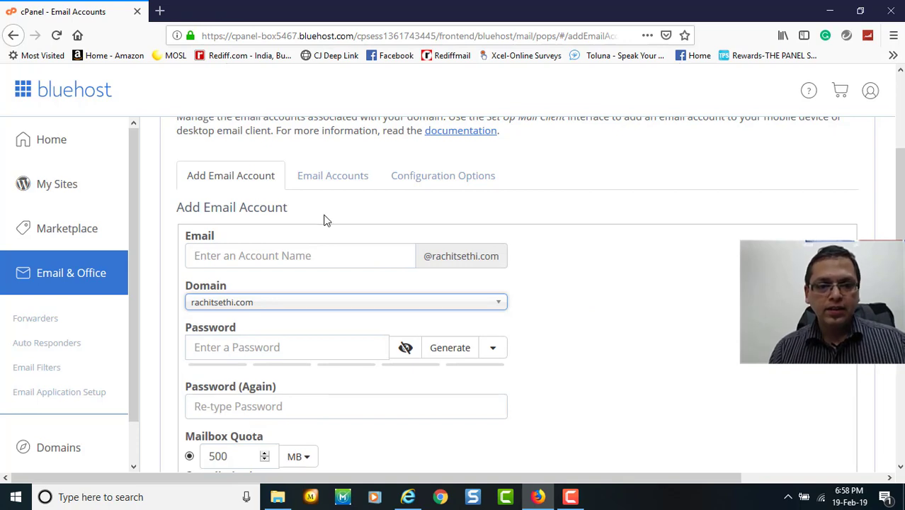
{"action": "left_click", "coordinate": [297, 256]}
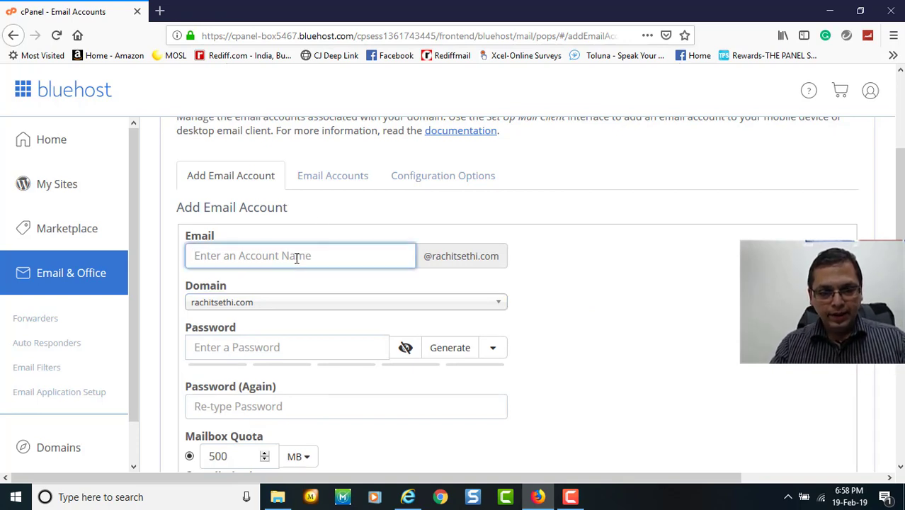
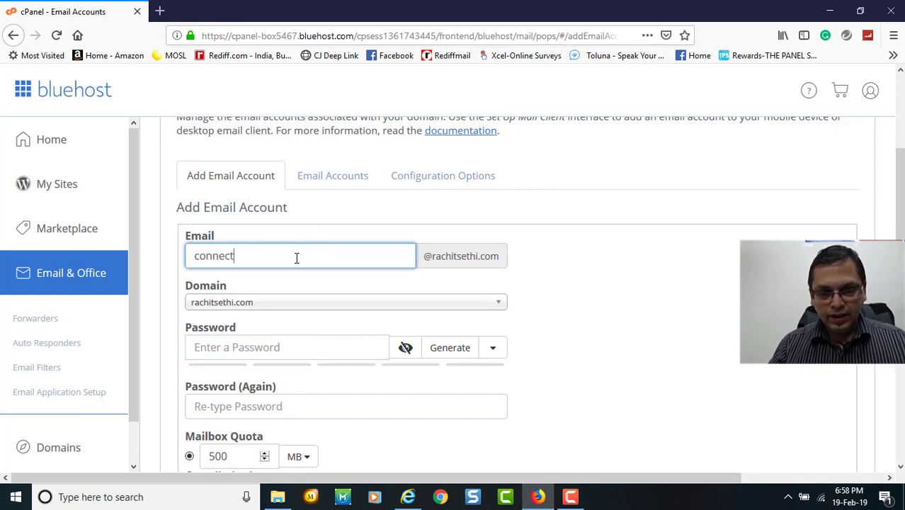
{"action": "scroll", "coordinate": [297, 258], "scroll_direction": "down", "scroll_amount": 1}
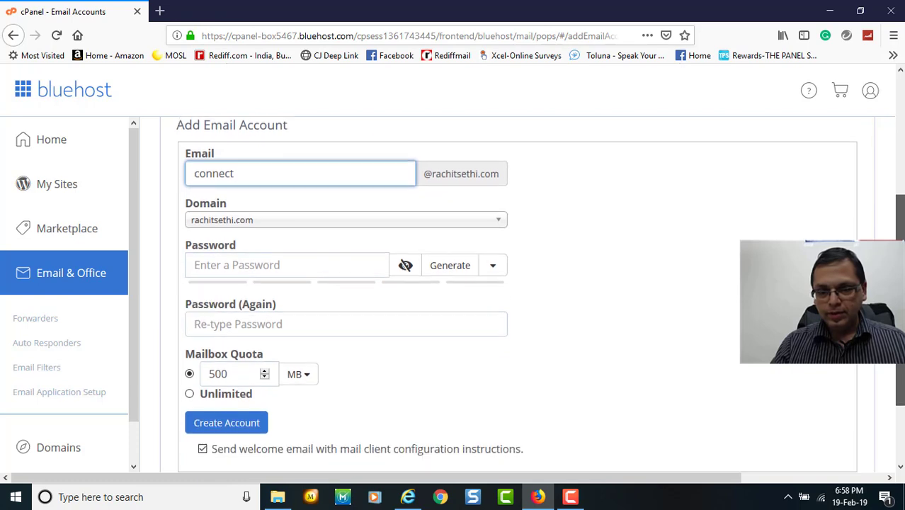
{"action": "left_click", "coordinate": [328, 269]}
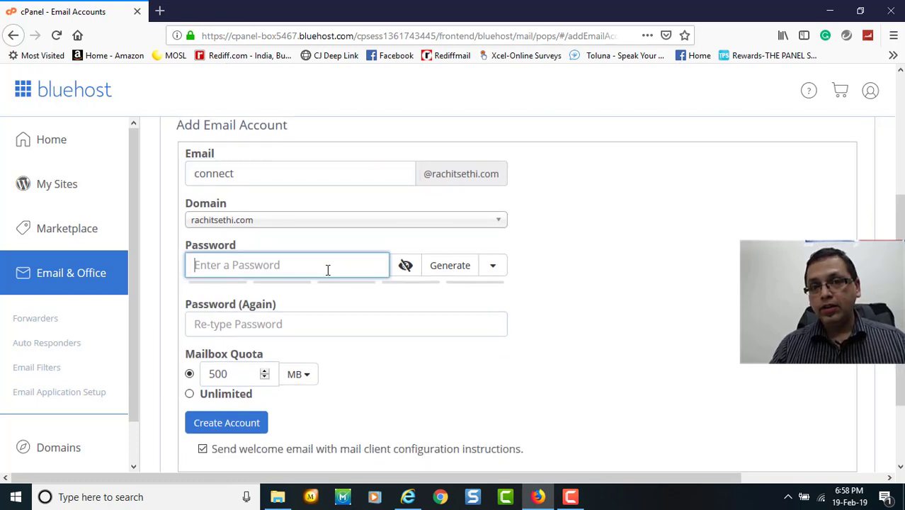
{"action": "type", "text": "••••••"}
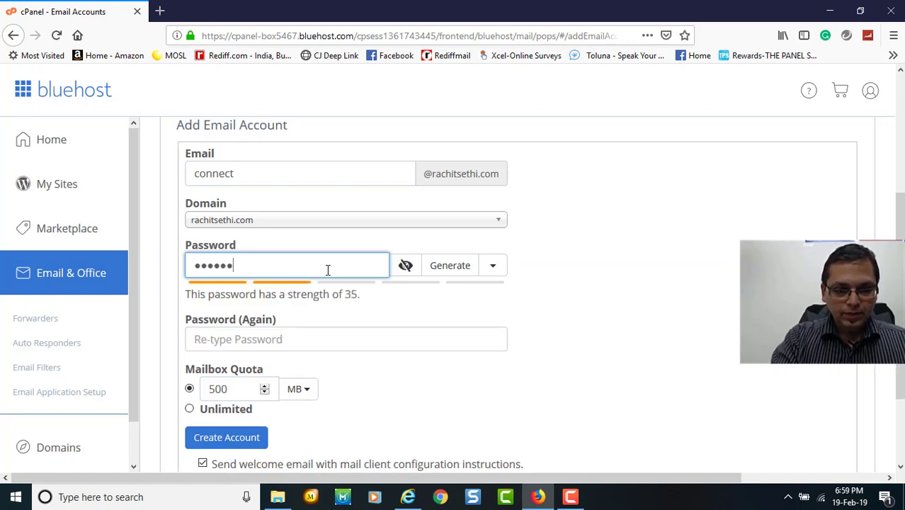
{"action": "type", "text": "••••"}
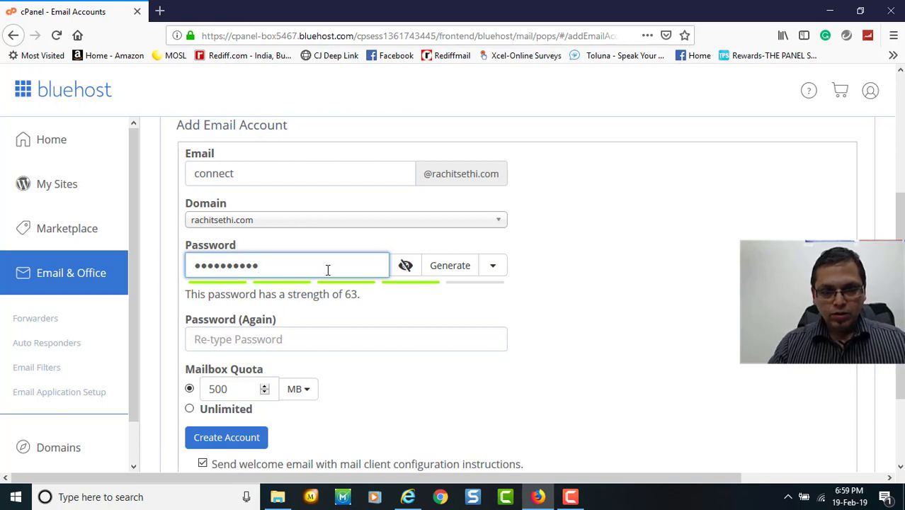
{"action": "left_click", "coordinate": [284, 339]}
{"action": "type", "text": "•••"}
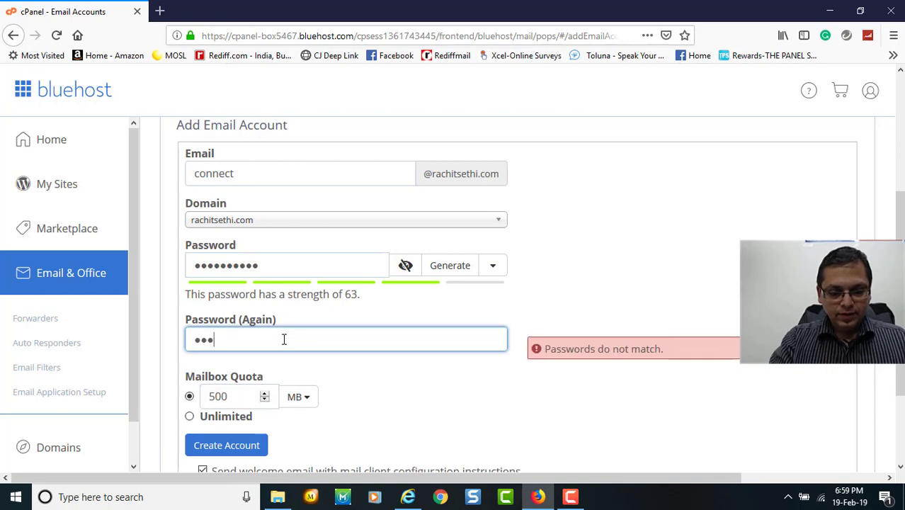
{"action": "type", "text": "•"}
{"action": "key", "text": "BackSpace"}
{"action": "key", "text": "BackSpace"}
{"action": "key", "text": "BackSpace"}
{"action": "key", "text": "BackSpace"}
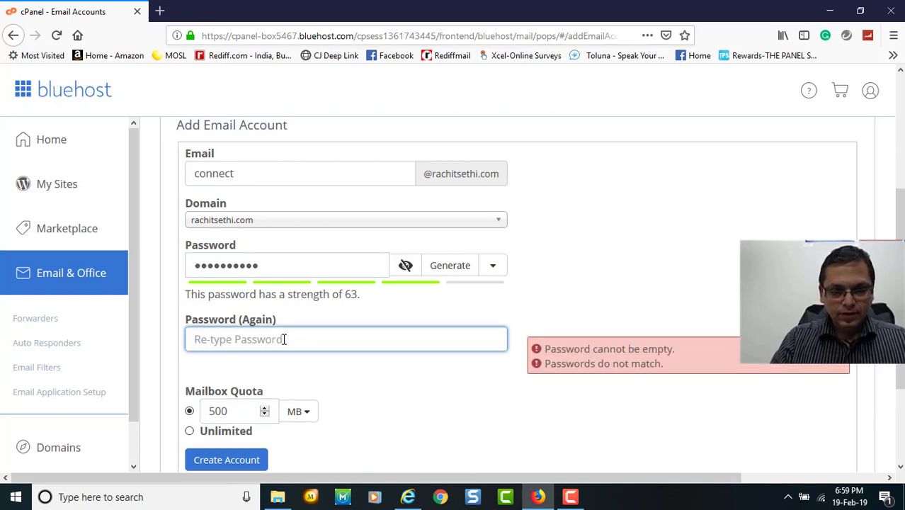
{"action": "type", "text": "••••••"}
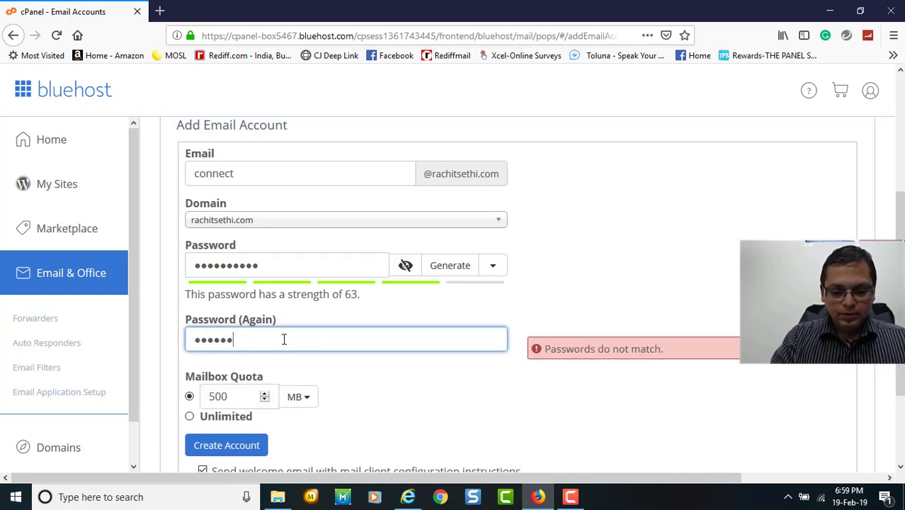
{"action": "type", "text": "••••"}
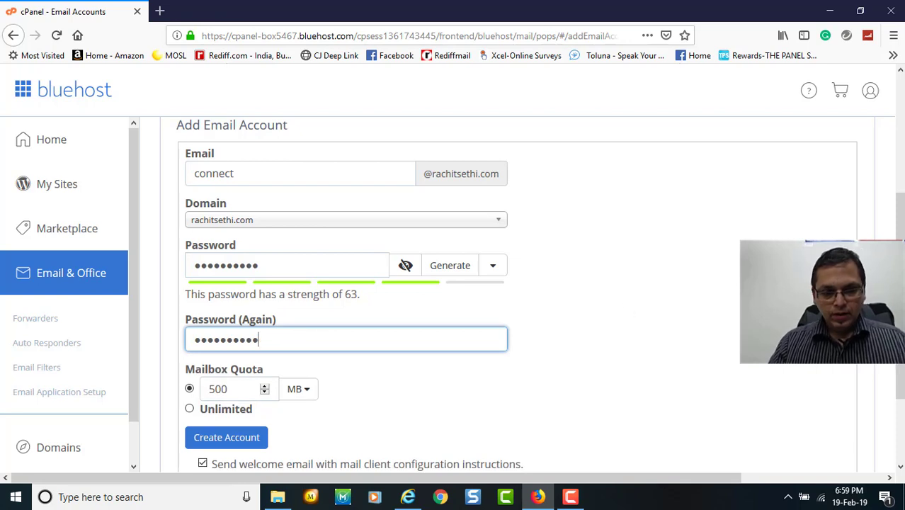
Change the mailbox quota from 500 MB to Unlimited.
{"action": "scroll", "coordinate": [517, 294], "scroll_direction": "down", "scroll_amount": 2}
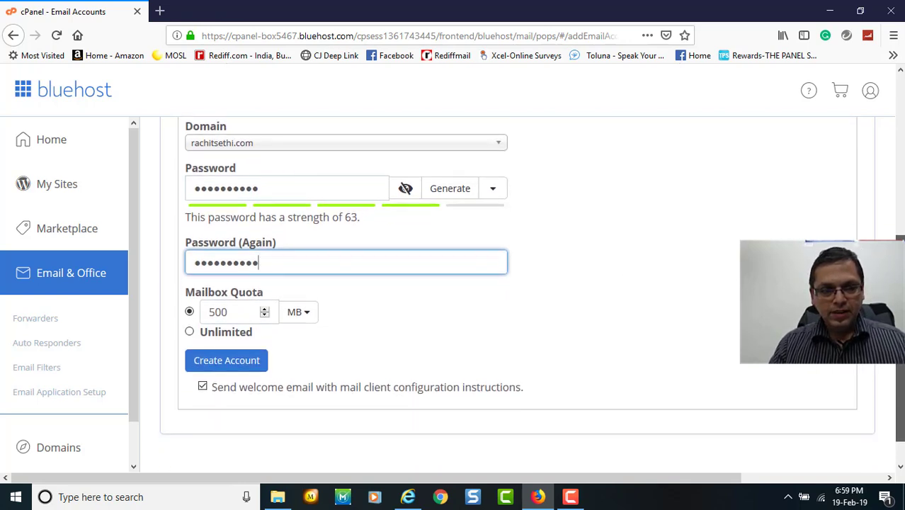
{"action": "left_click_drag", "start_coordinate": [900, 298], "coordinate": [900, 310]}
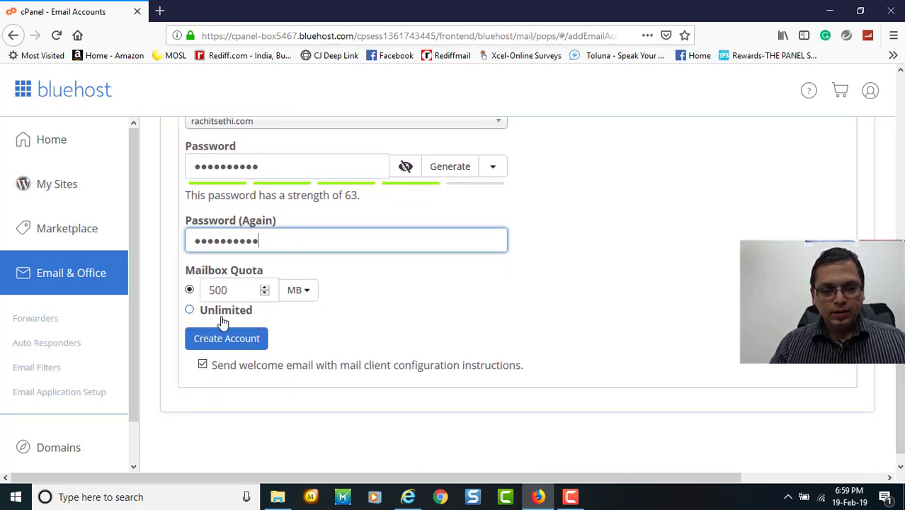
{"action": "left_click", "coordinate": [190, 311]}
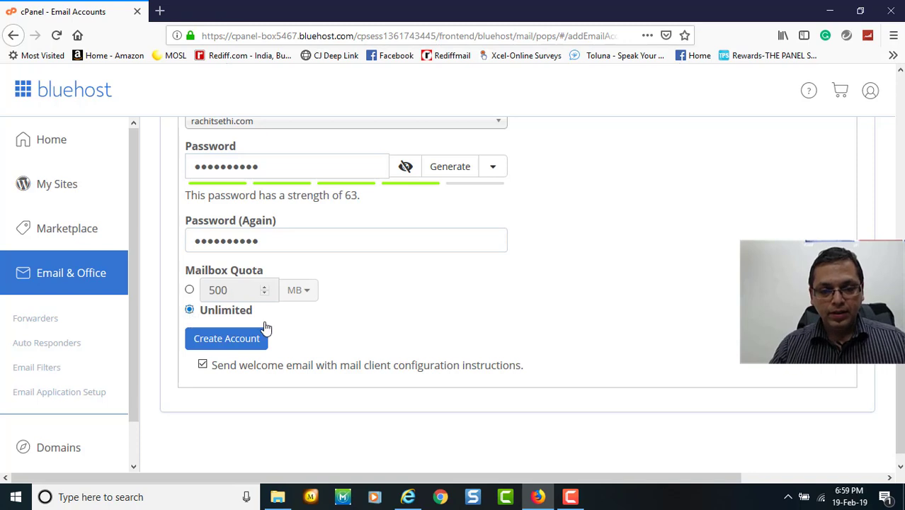
Create the connect mailbox and view it in the Email Accounts list with unlimited quota.
{"action": "left_click", "coordinate": [217, 347]}
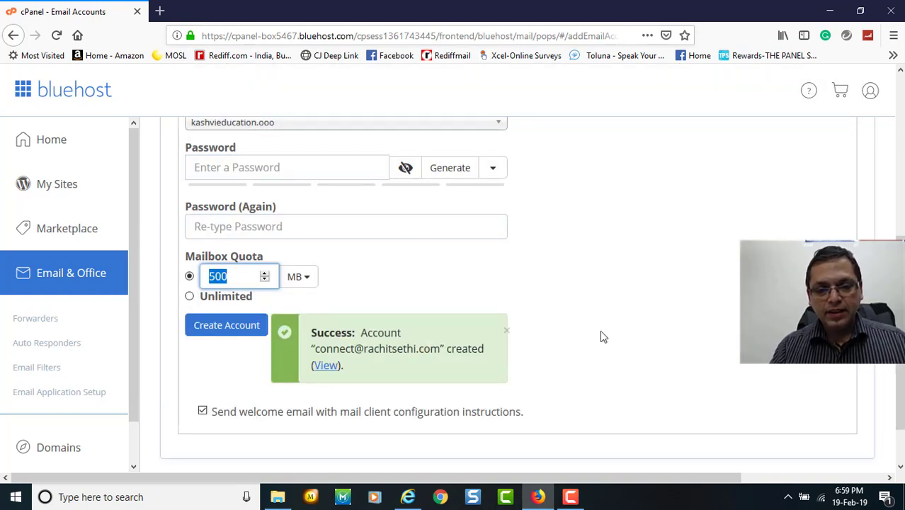
{"action": "left_click", "coordinate": [324, 366]}
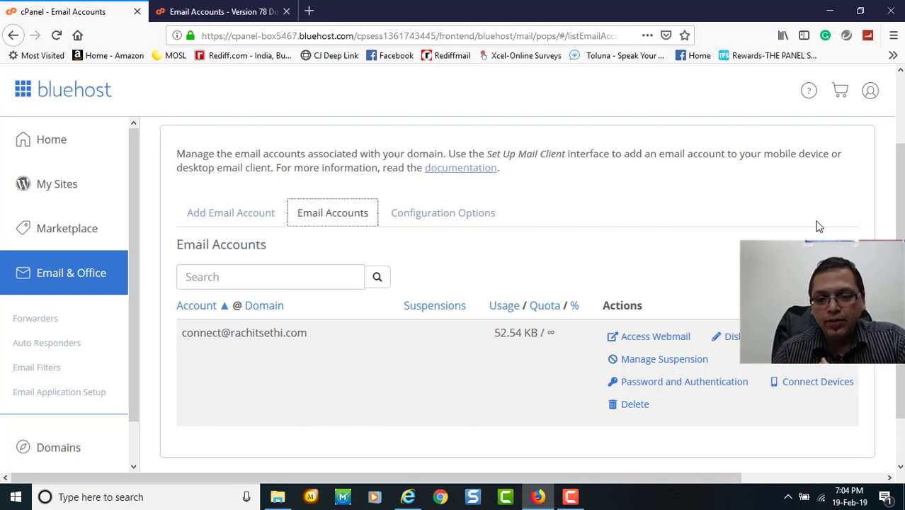
Open the account's mail client setup page showing manual settings: POP3 port 995, SMTP port 465.
{"action": "left_click", "coordinate": [813, 387]}
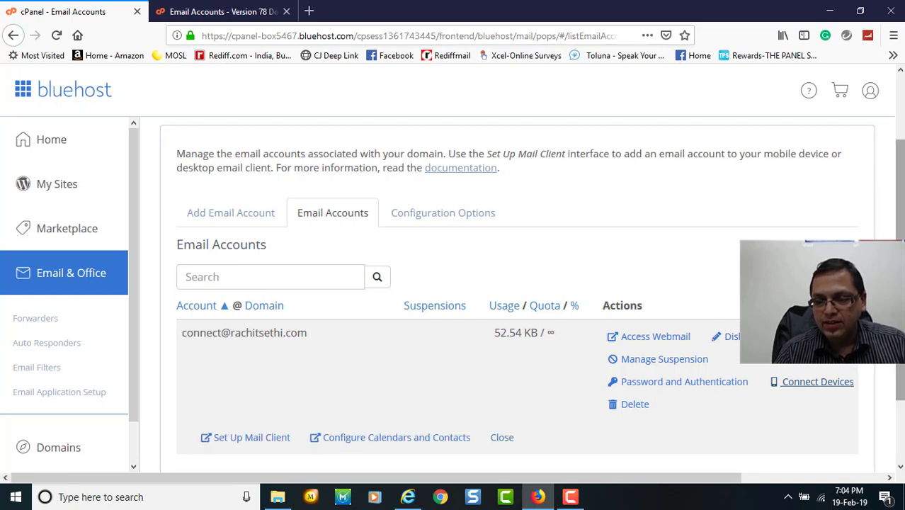
{"action": "scroll", "coordinate": [556, 319], "scroll_direction": "down", "scroll_amount": 2}
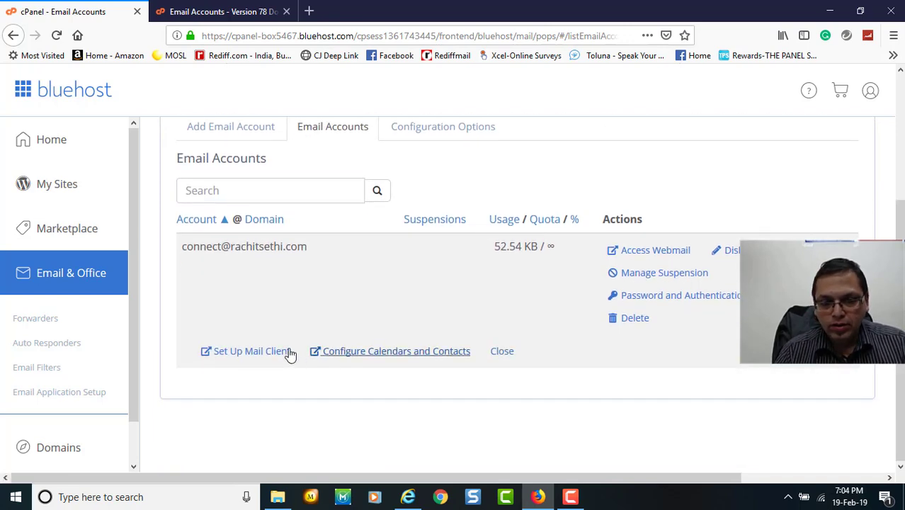
{"action": "left_click", "coordinate": [269, 354]}
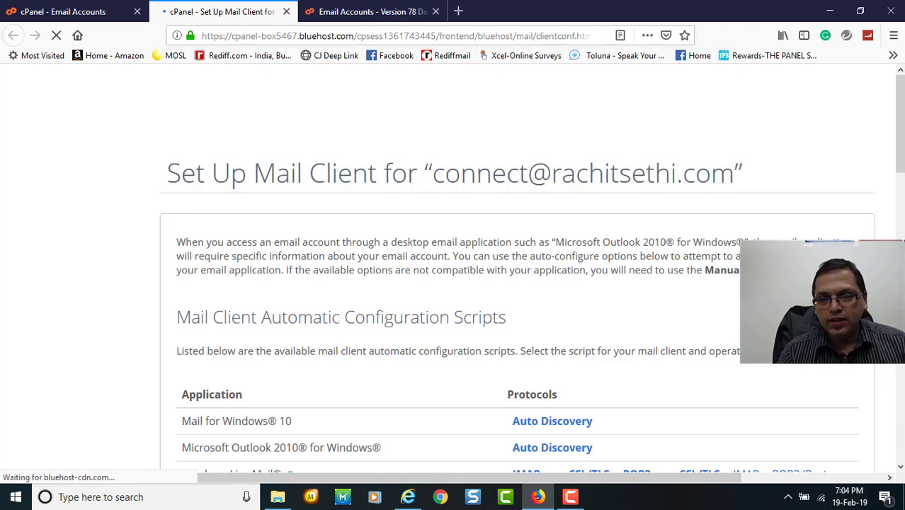
{"action": "left_click_drag", "start_coordinate": [900, 124], "coordinate": [900, 207]}
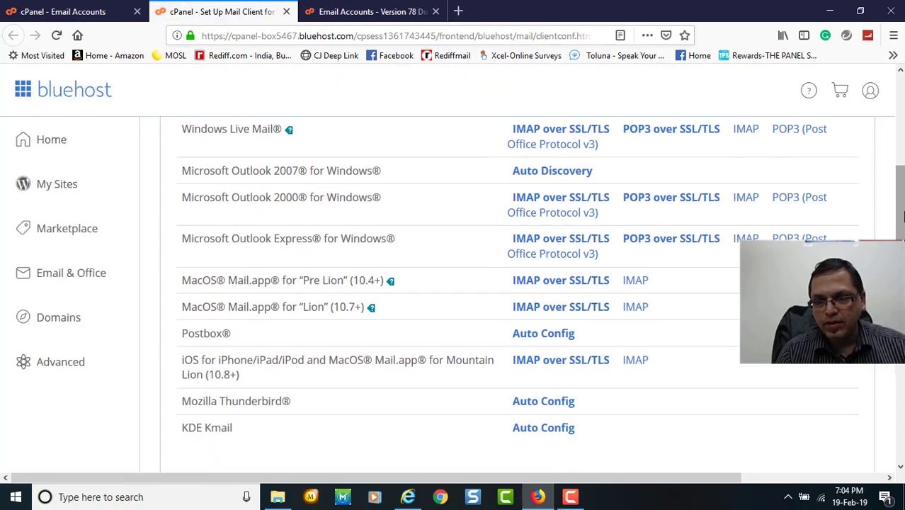
{"action": "left_click_drag", "start_coordinate": [901, 216], "coordinate": [901, 297]}
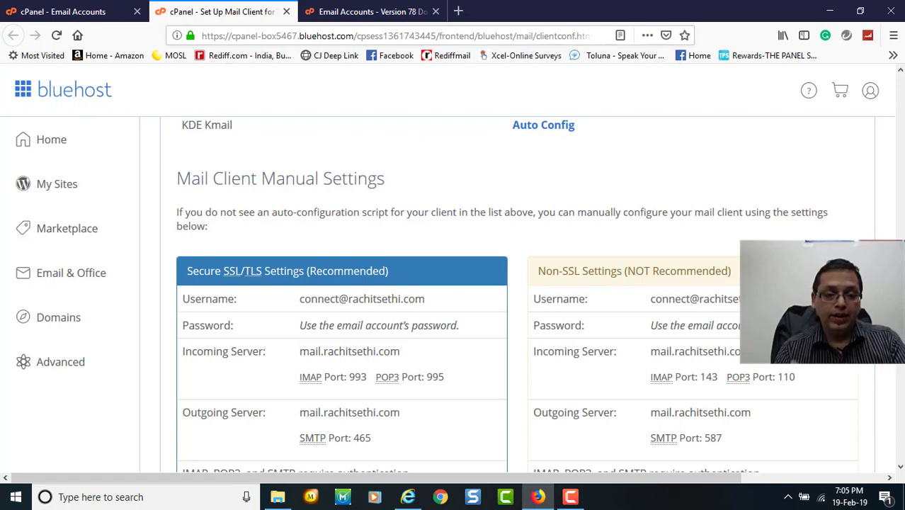
Scroll down the cPanel mail client settings page before switching to Gmail.
{"action": "scroll", "coordinate": [516, 297], "scroll_direction": "down", "scroll_amount": 2}
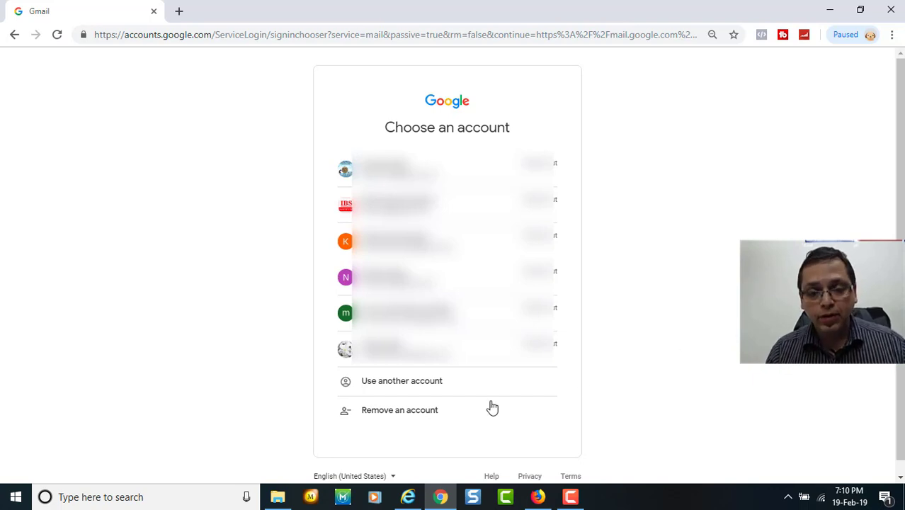
Choose Use another account, then Create account, to open the blank Google sign-up form.
{"action": "left_click", "coordinate": [420, 384]}
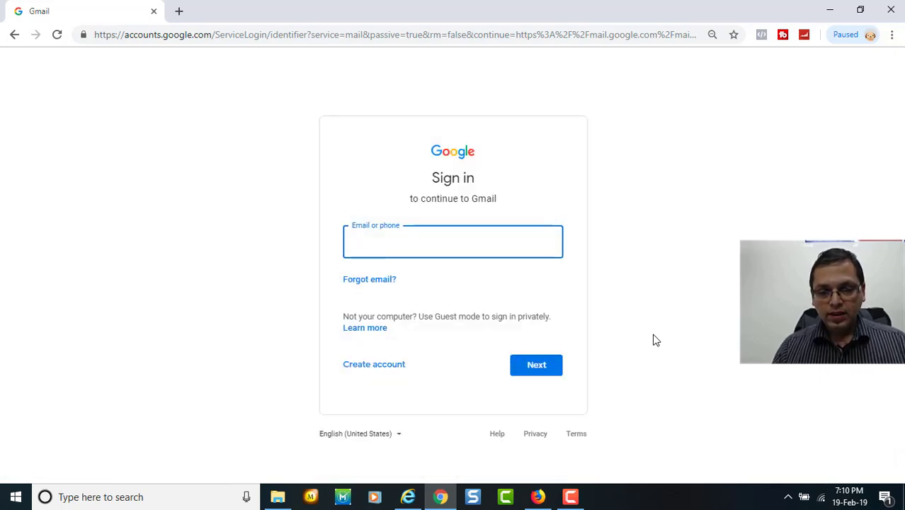
{"action": "left_click", "coordinate": [374, 366]}
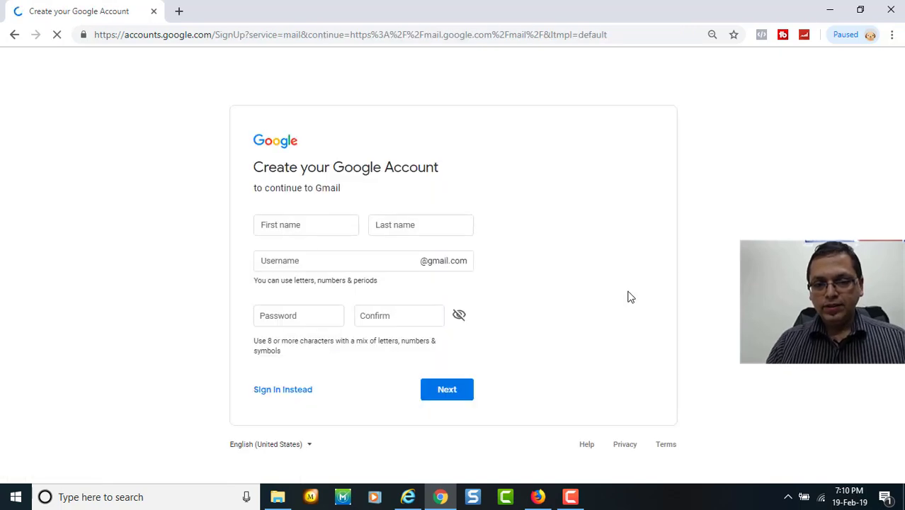
{"action": "left_click", "coordinate": [306, 226]}
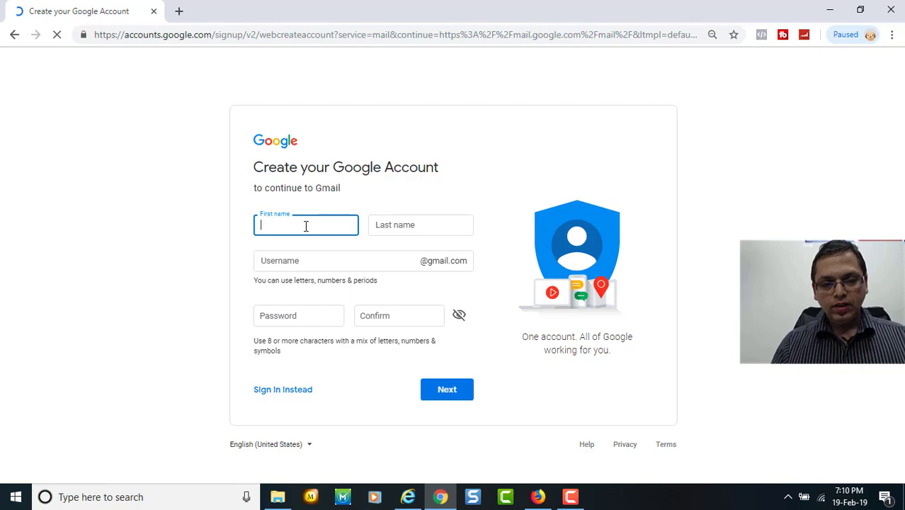
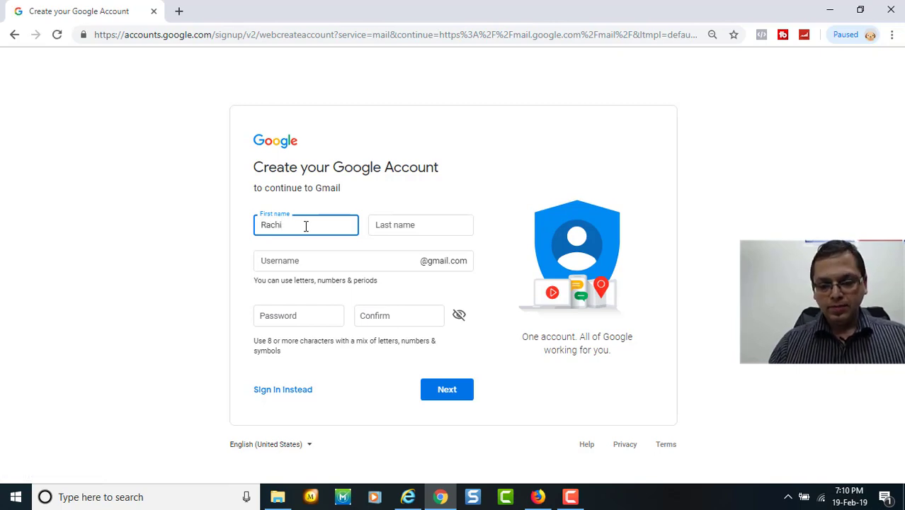
Enter the new account's first and last name and choose its username.
{"action": "key", "text": "Tab"}
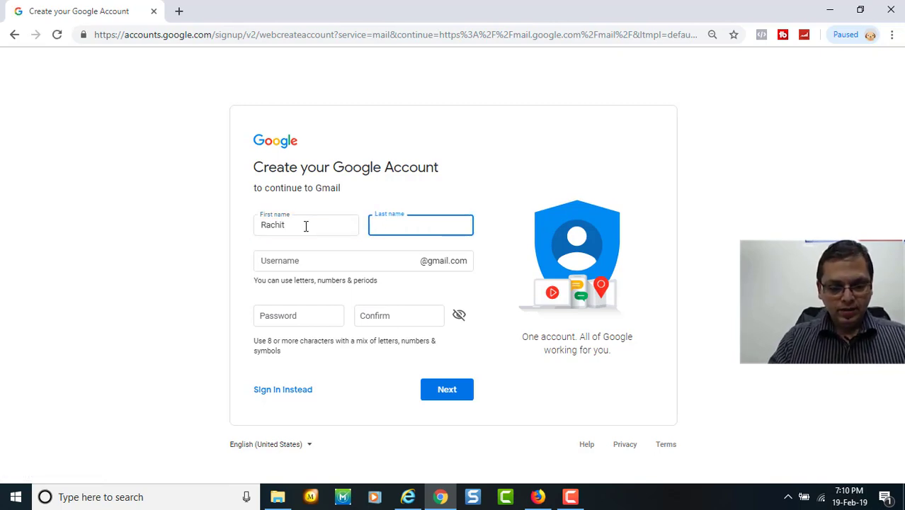
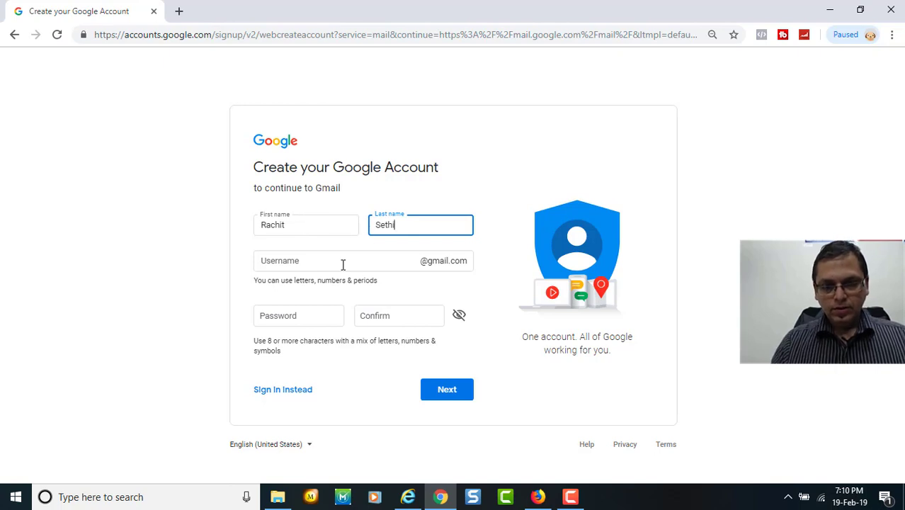
{"action": "left_click", "coordinate": [343, 265]}
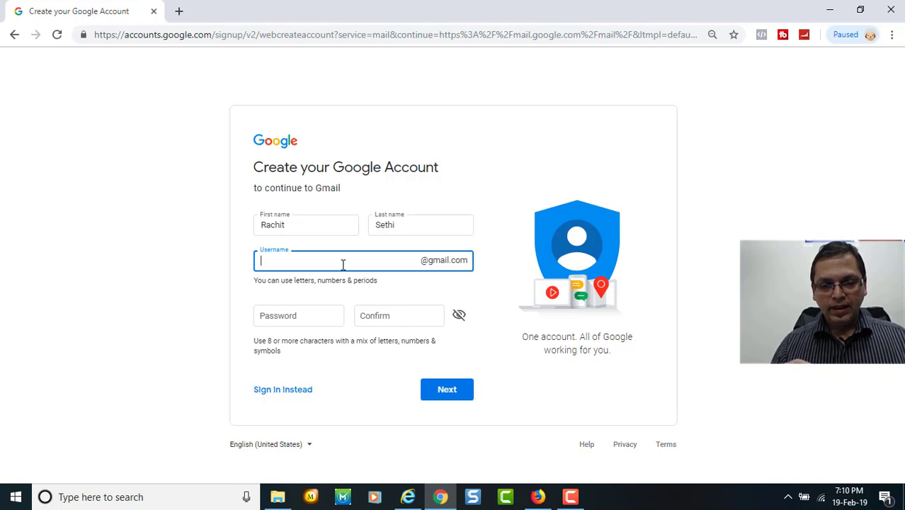
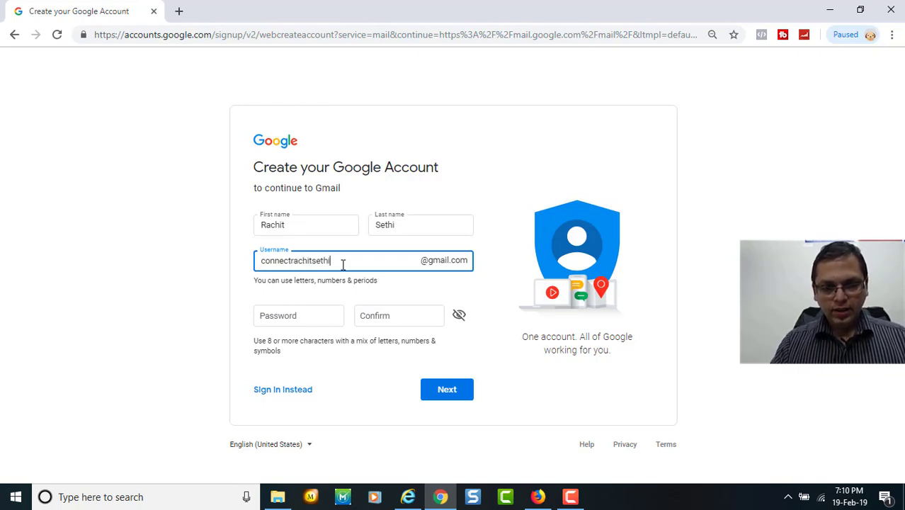
Paste the account password, confirm it, and submit the sign-up details.
{"action": "key", "text": "Tab"}
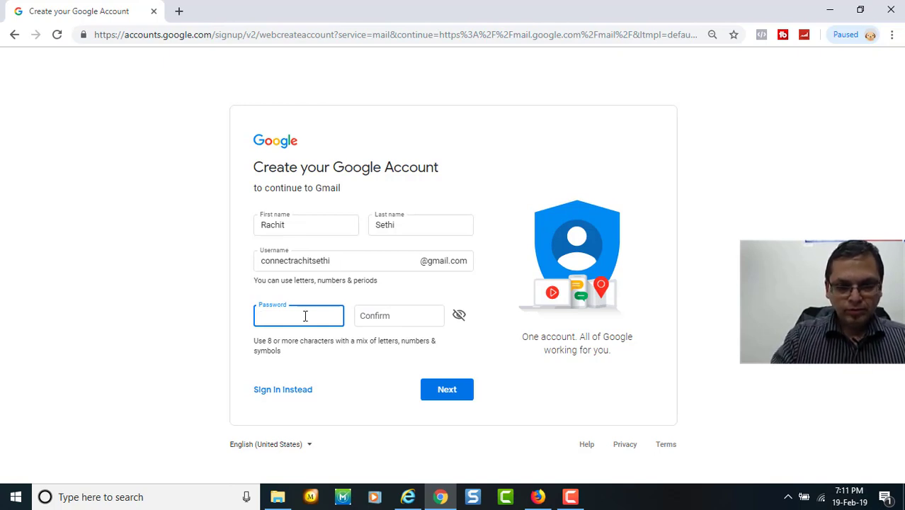
{"action": "key", "text": "ctrl+v"}
{"action": "left_click", "coordinate": [365, 316]}
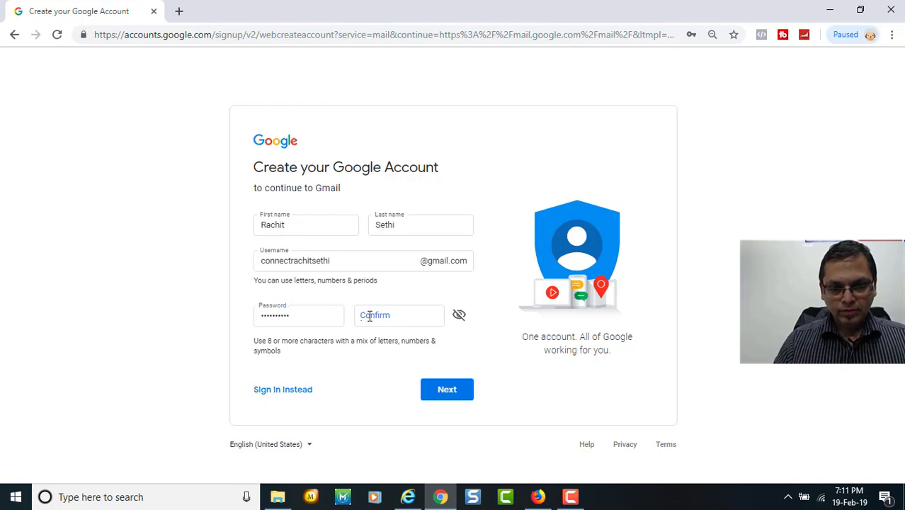
{"action": "type", "text": "••"}
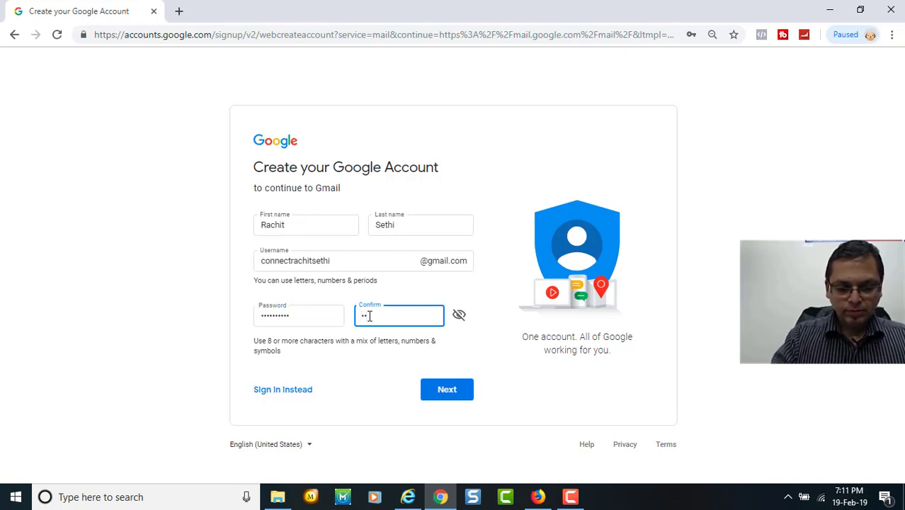
{"action": "key", "text": "ctrl+v"}
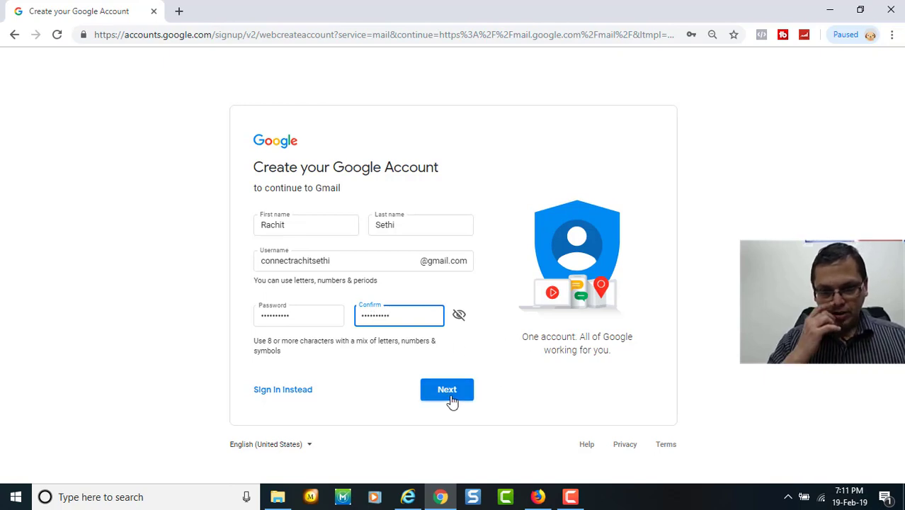
{"action": "left_click", "coordinate": [450, 396]}
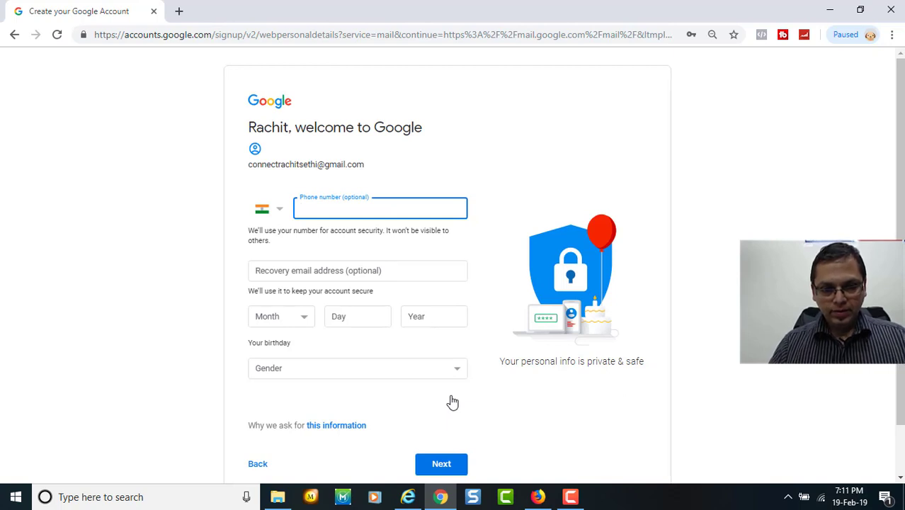
Autofill the phone and recovery e-mail from saved details, skip phone verification, and accept Google's terms.
{"action": "left_click", "coordinate": [363, 207]}
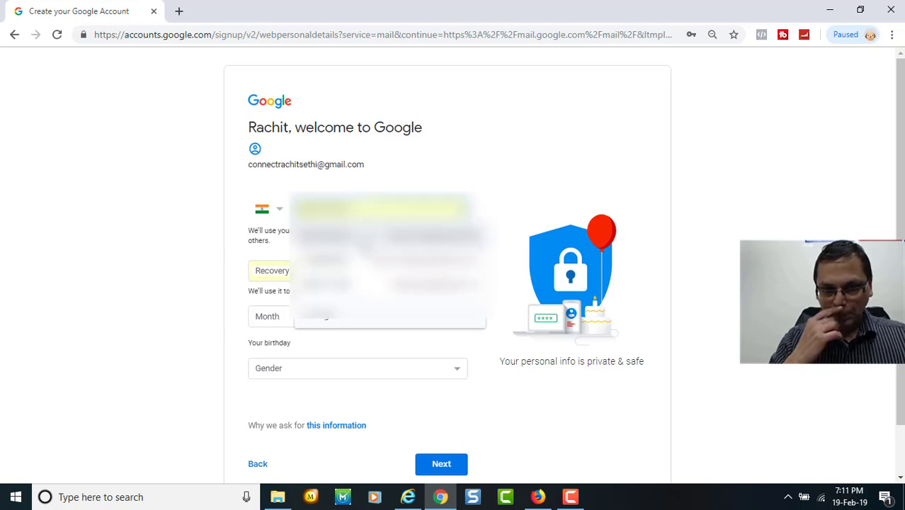
{"action": "left_click", "coordinate": [368, 260]}
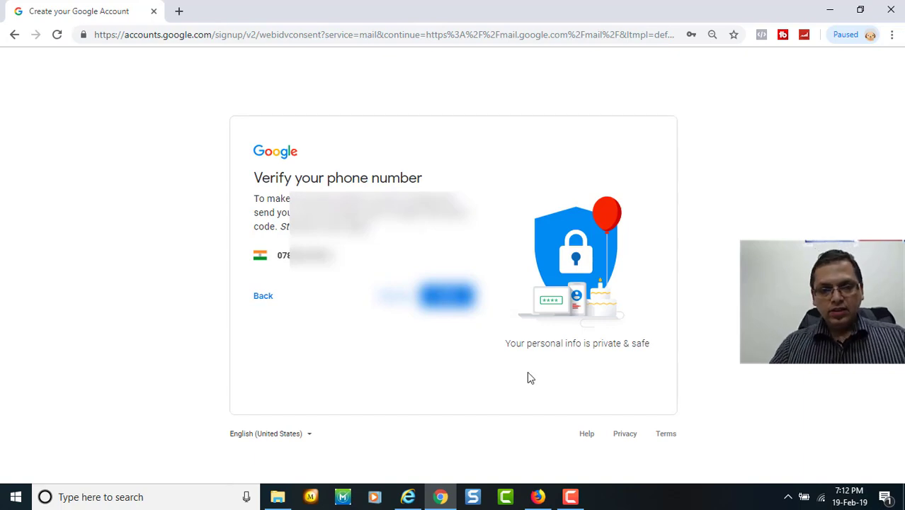
{"action": "left_click", "coordinate": [401, 299]}
{"action": "left_click", "coordinate": [442, 420]}
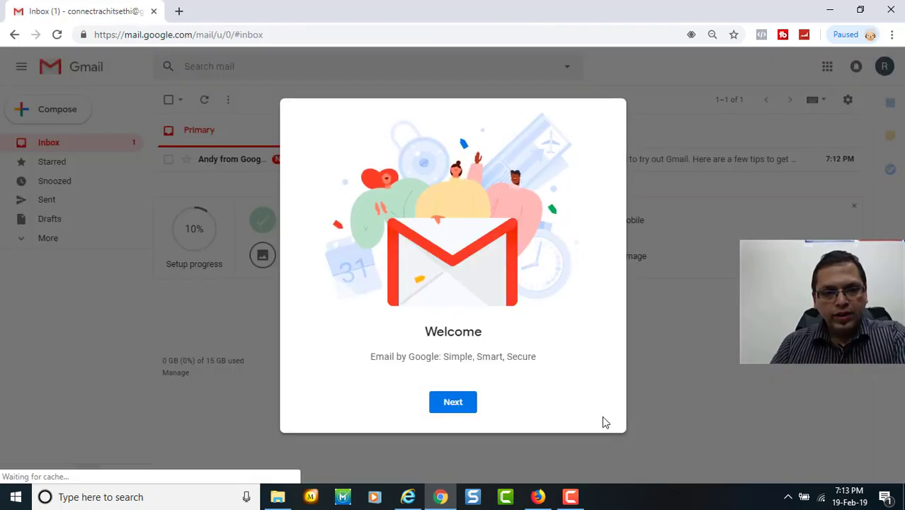
Dismiss the Welcome and Choose a view dialogs keeping Default view, then open Gmail's full Settings.
{"action": "left_click", "coordinate": [458, 401]}
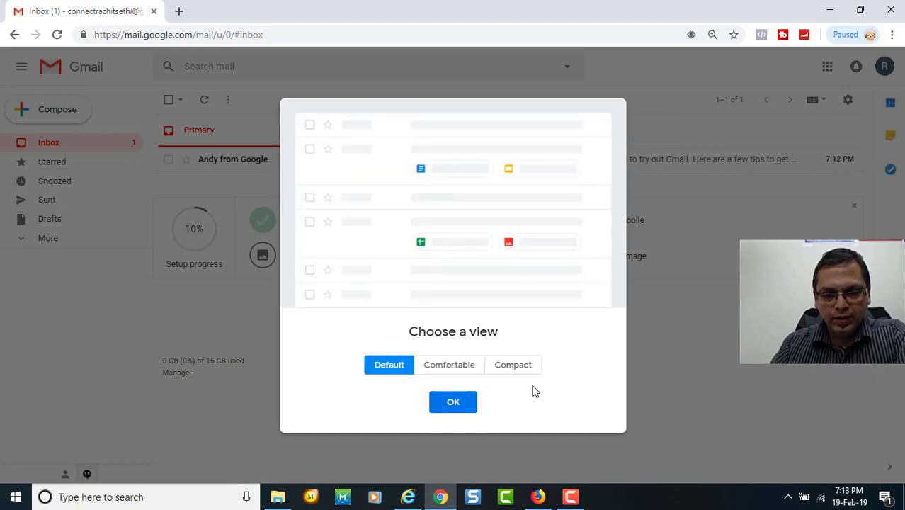
{"action": "left_click", "coordinate": [457, 403]}
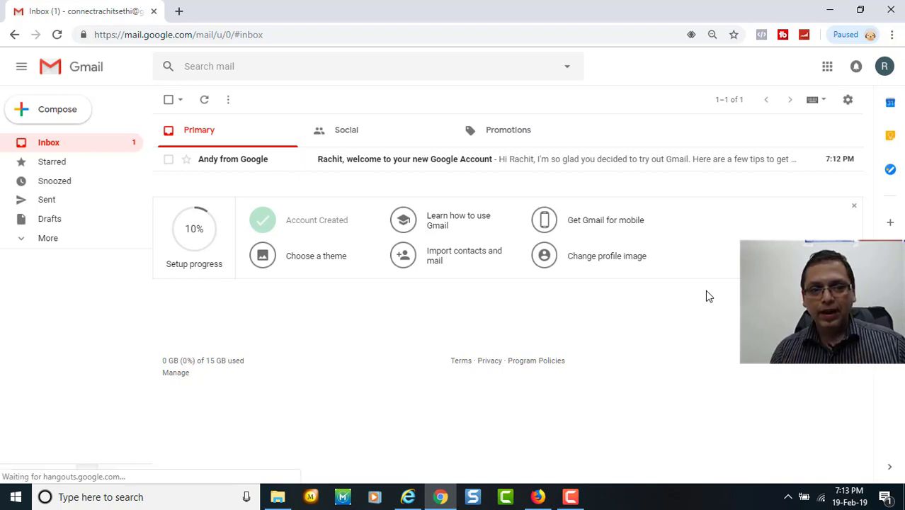
{"action": "left_click", "coordinate": [849, 105]}
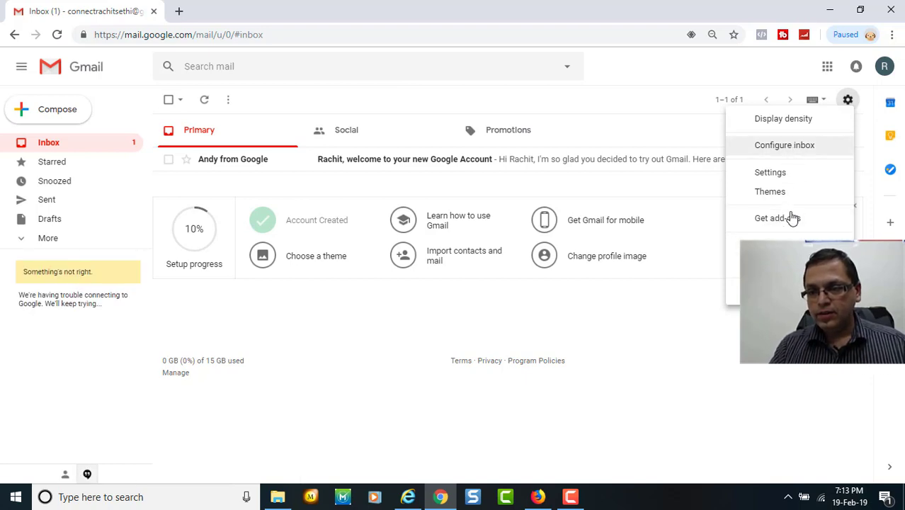
{"action": "left_click", "coordinate": [789, 176]}
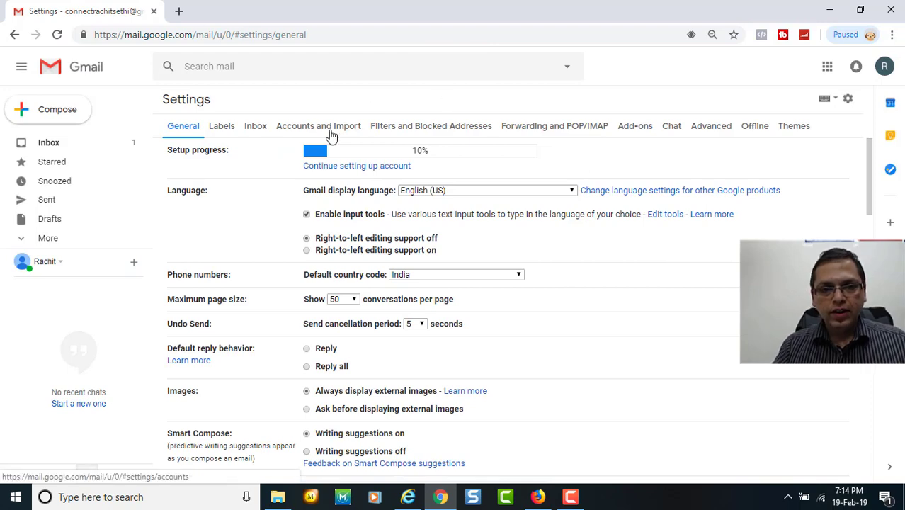
In Accounts and Import, add a send-as address with the sender name and the domain e-mail address.
{"action": "left_click", "coordinate": [332, 132]}
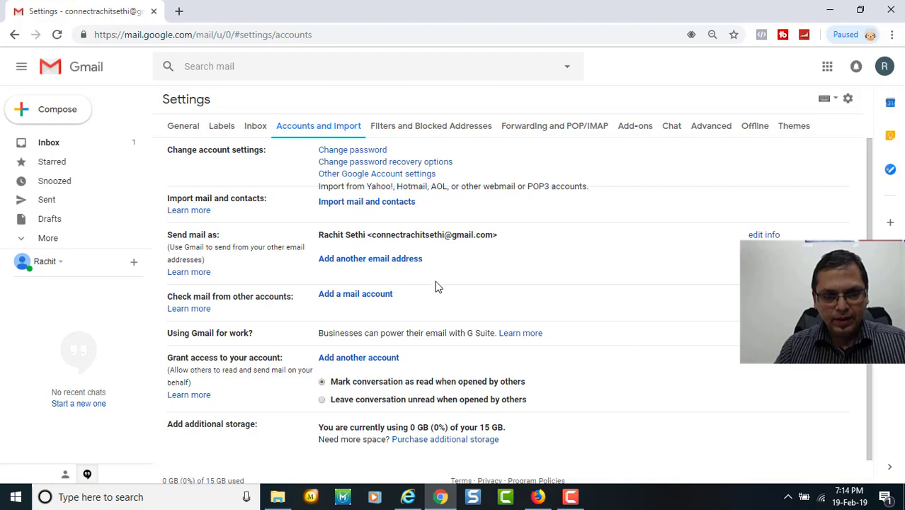
{"action": "left_click", "coordinate": [409, 259]}
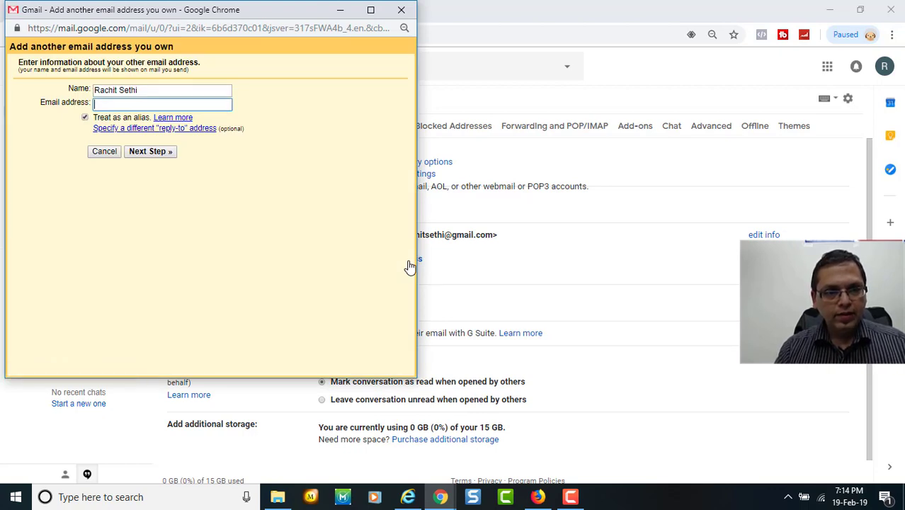
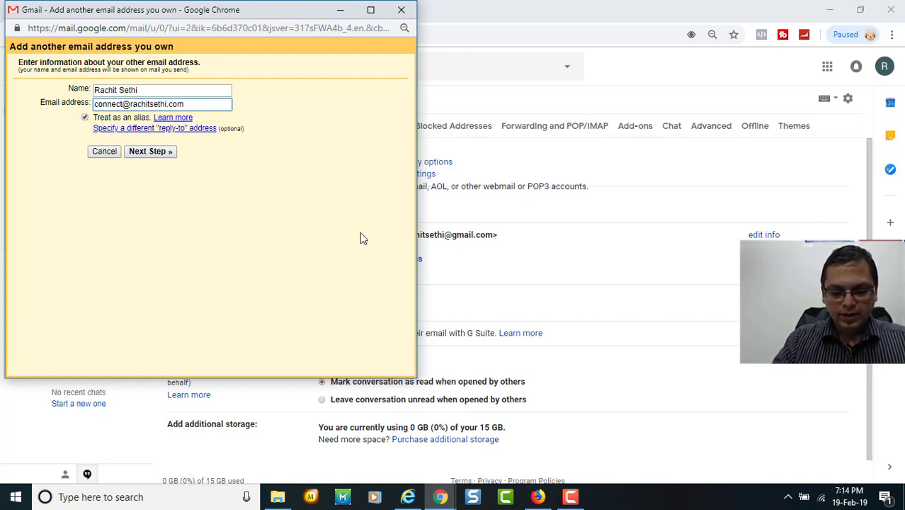
{"action": "left_click", "coordinate": [163, 153]}
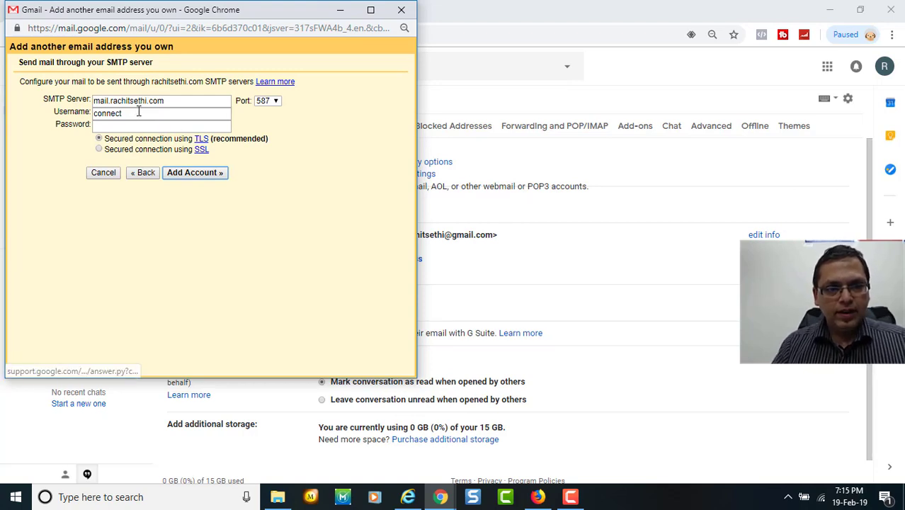
Replace the SMTP username with the full domain address, choose SSL, and enter the account password.
{"action": "left_click_drag", "start_coordinate": [139, 115], "coordinate": [83, 124]}
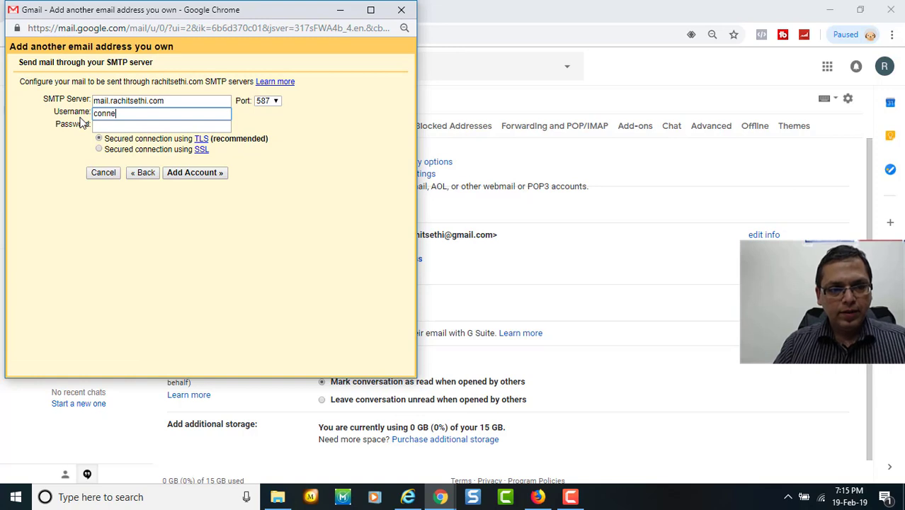
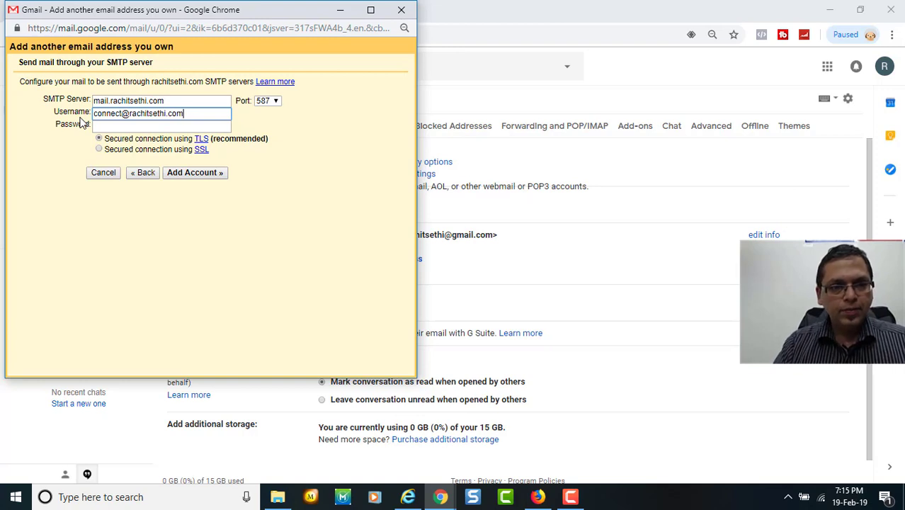
{"action": "left_click", "coordinate": [100, 149]}
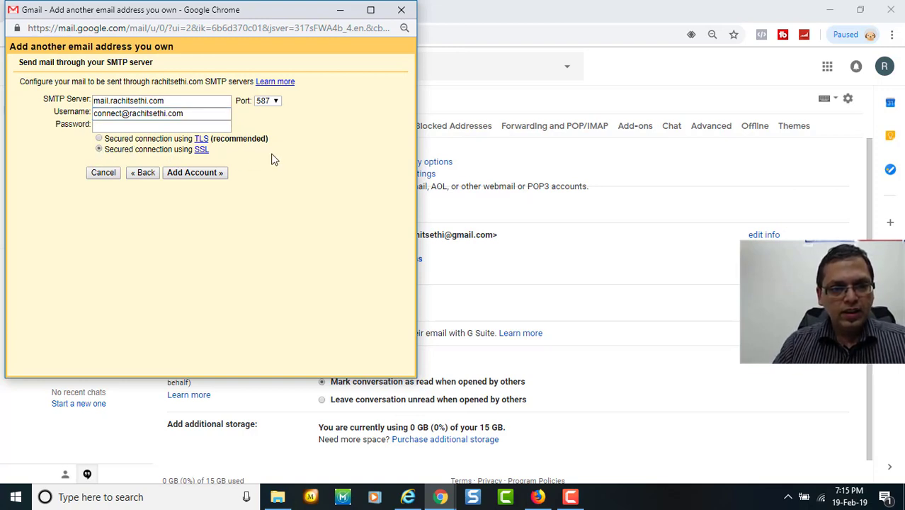
{"action": "left_click", "coordinate": [192, 125]}
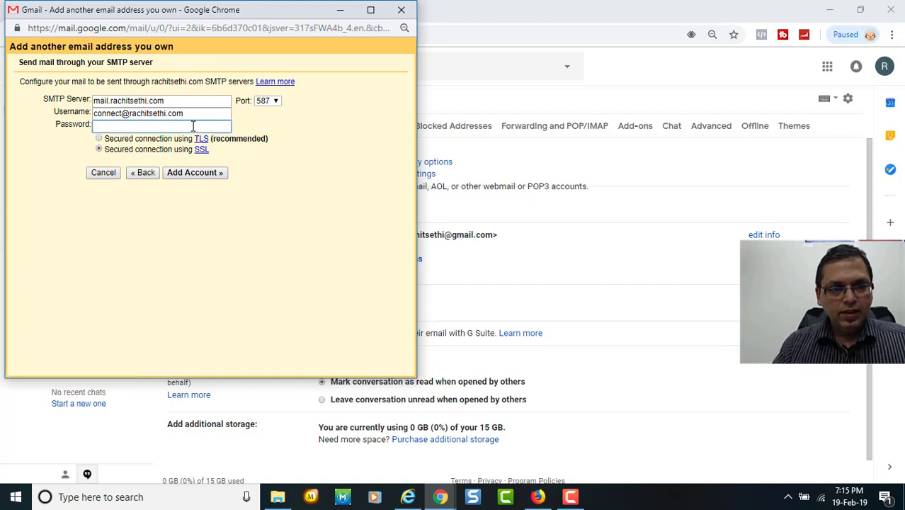
{"action": "type", "text": "••••••"}
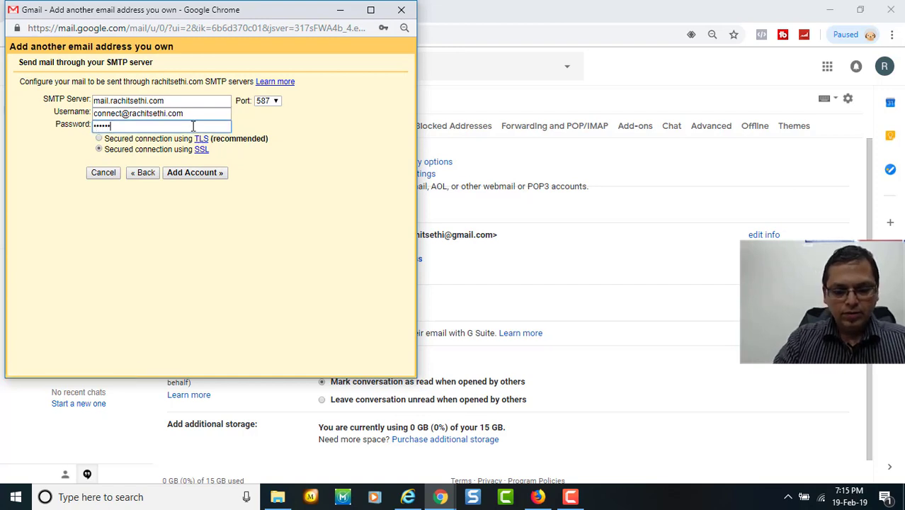
{"action": "type", "text": "••••"}
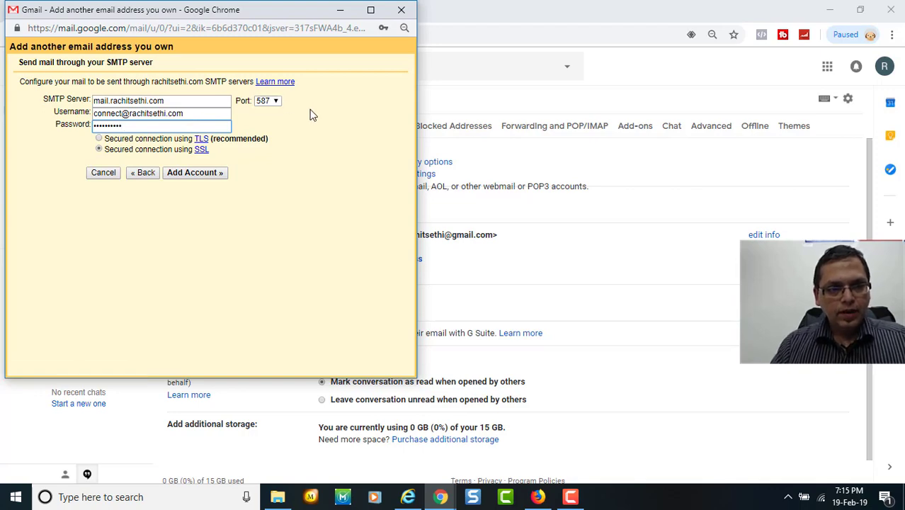
Check cPanel's outgoing settings, then set SMTP port 465 and add the account.
{"action": "key", "text": "alt+Tab"}
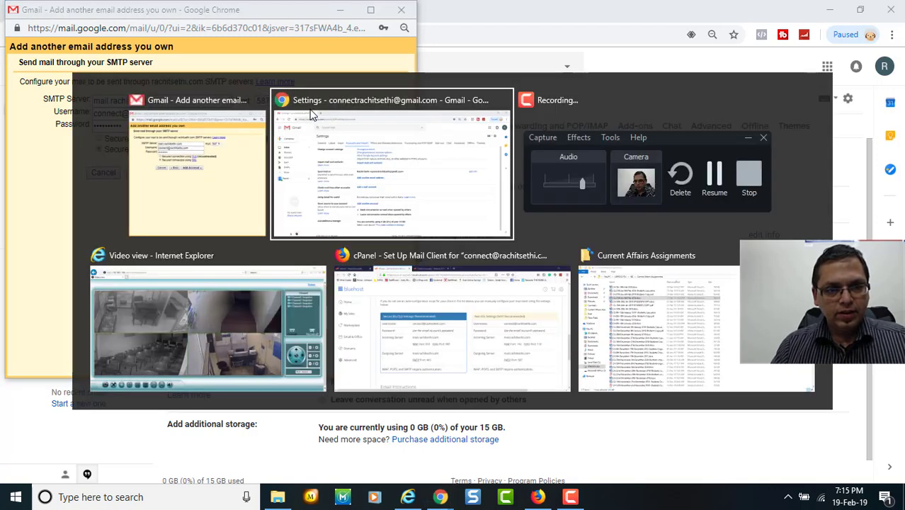
{"action": "key", "text": "alt+Tab"}
{"action": "key", "text": "alt+Tab"}
{"action": "key", "text": "alt+Tab"}
{"action": "key", "text": "alt+Tab"}
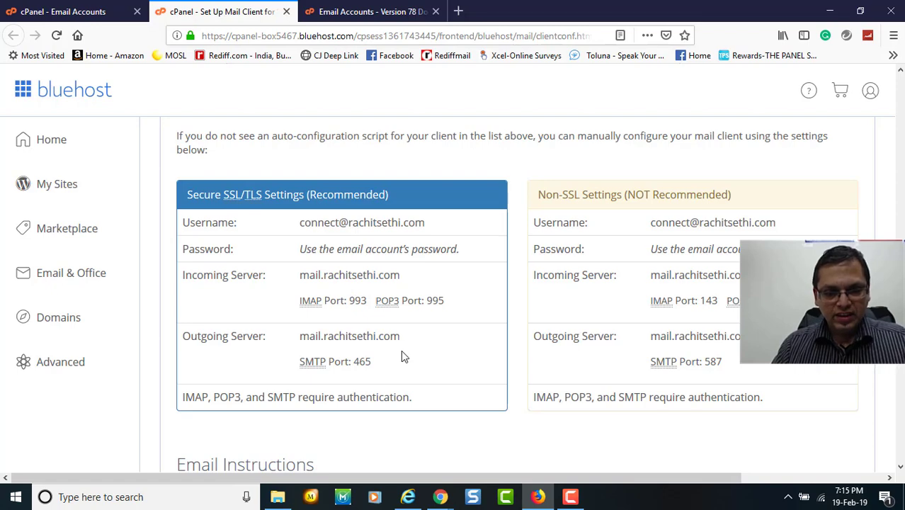
{"action": "key", "text": "alt+Tab"}
{"action": "key", "text": "alt+Tab"}
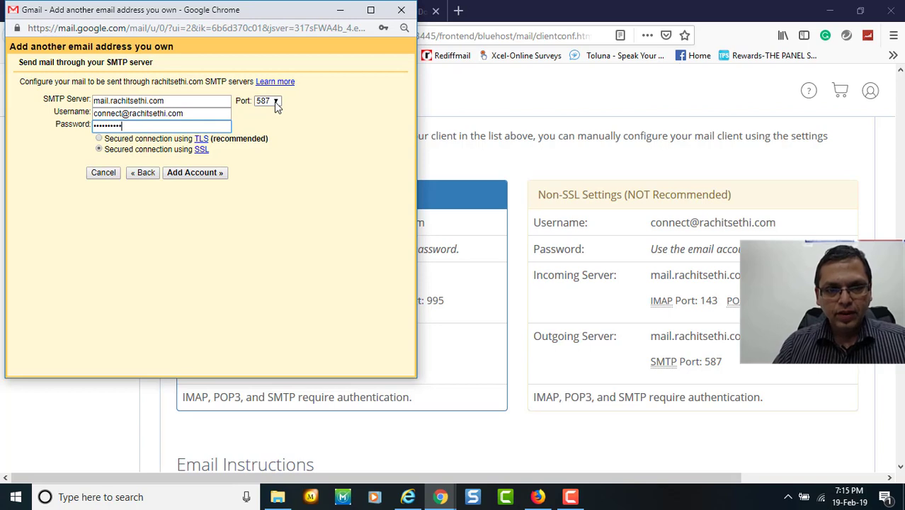
{"action": "left_click", "coordinate": [276, 103]}
{"action": "left_click", "coordinate": [270, 123]}
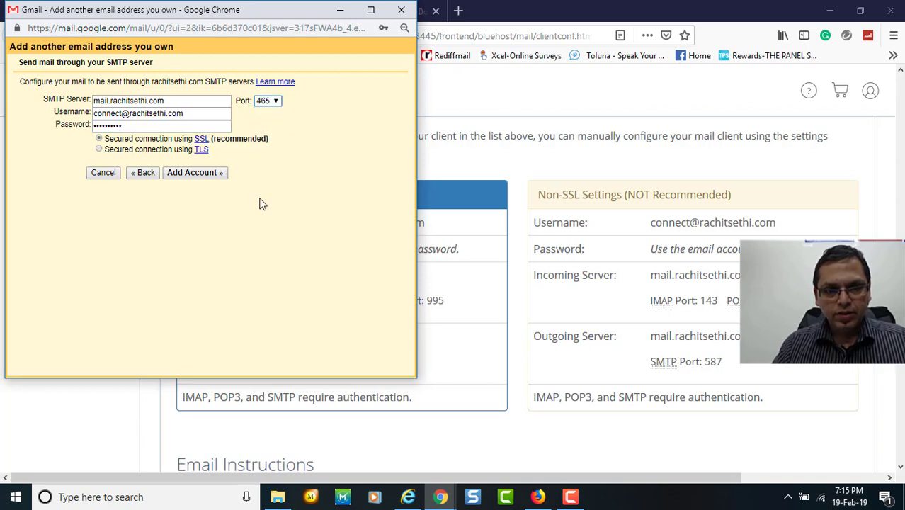
{"action": "left_click", "coordinate": [214, 172]}
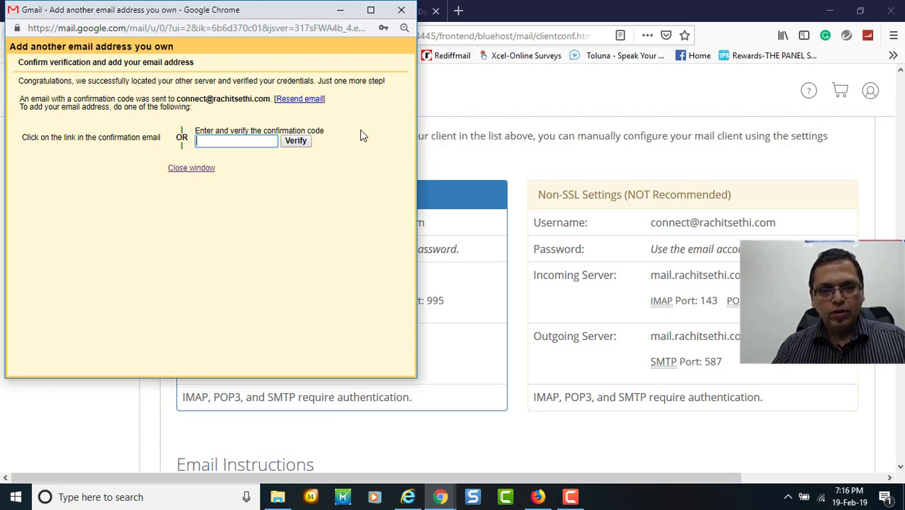
From cPanel's Email Accounts page, open webmail for the domain mailbox.
{"action": "key", "text": "alt+Tab"}
{"action": "key", "text": "alt+Tab"}
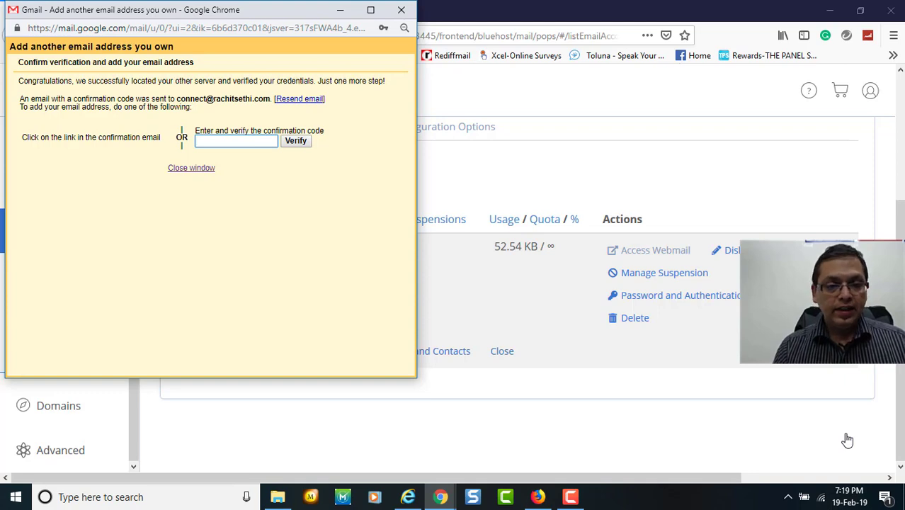
{"action": "key", "text": "F9"}
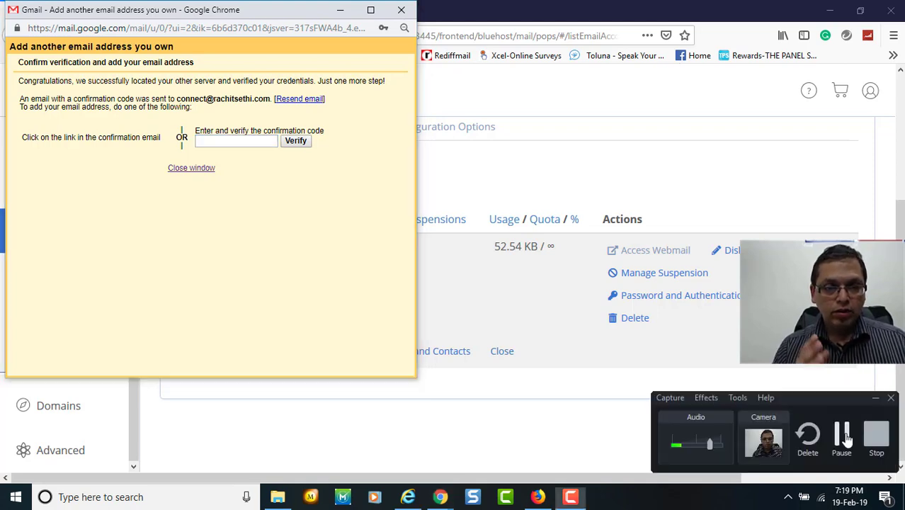
{"action": "left_click", "coordinate": [731, 232]}
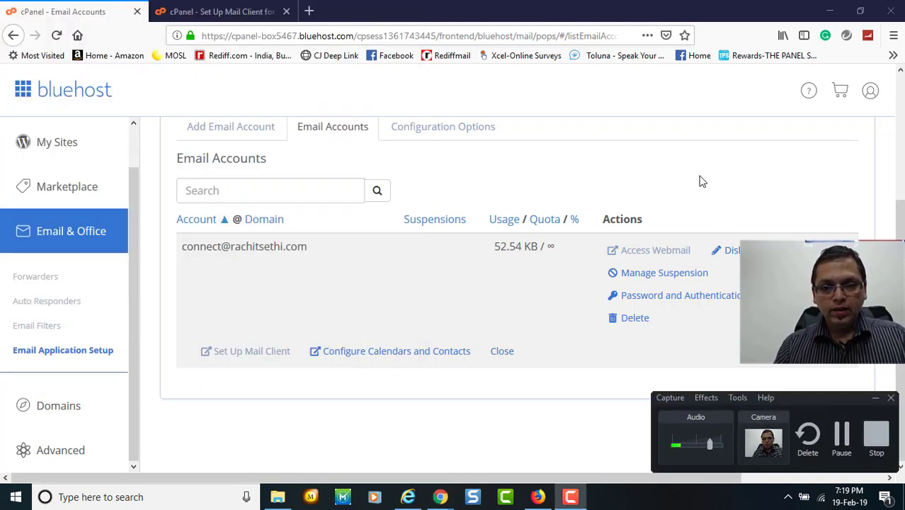
{"action": "left_click", "coordinate": [876, 398]}
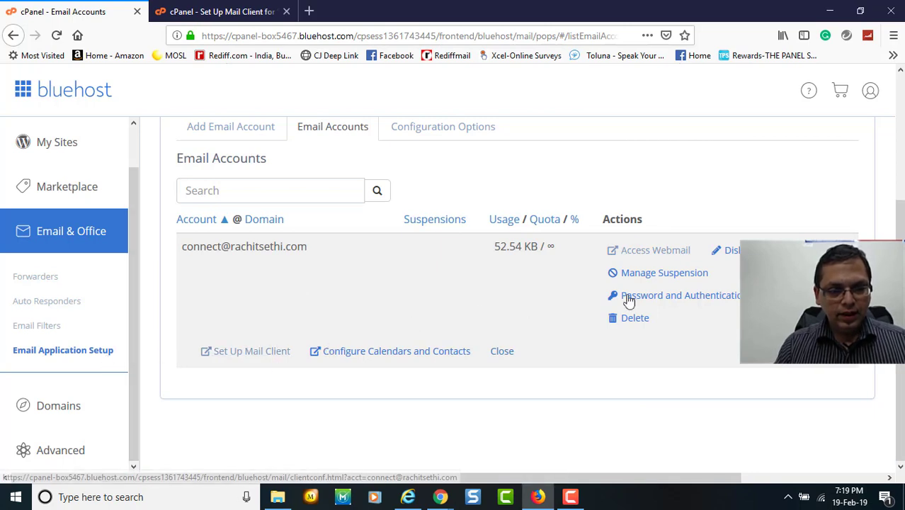
{"action": "left_click", "coordinate": [655, 250]}
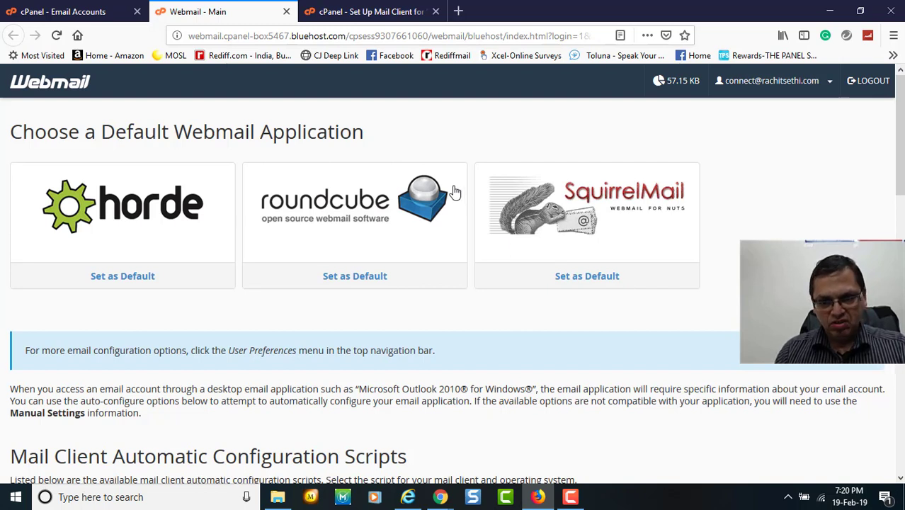
In Roundcube, open the Gmail Confirmation message and copy its confirmation code.
{"action": "left_click", "coordinate": [364, 225]}
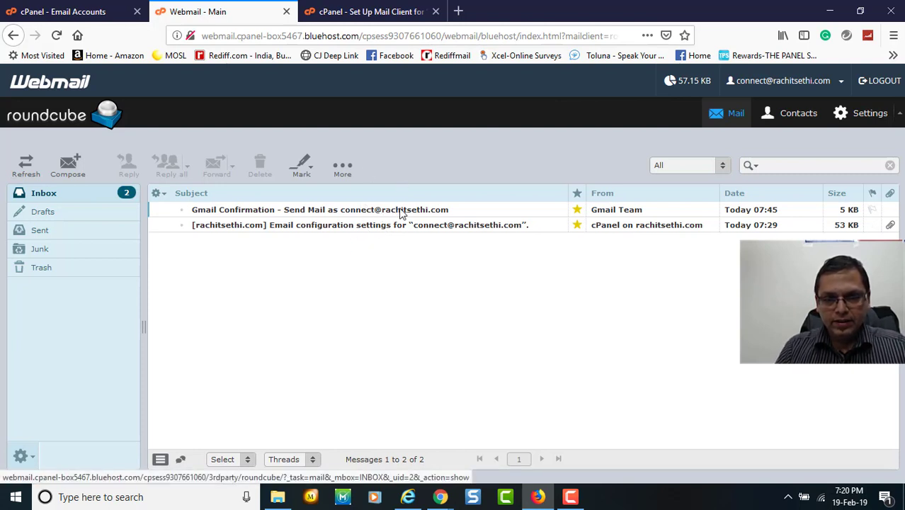
{"action": "double_click", "coordinate": [401, 212]}
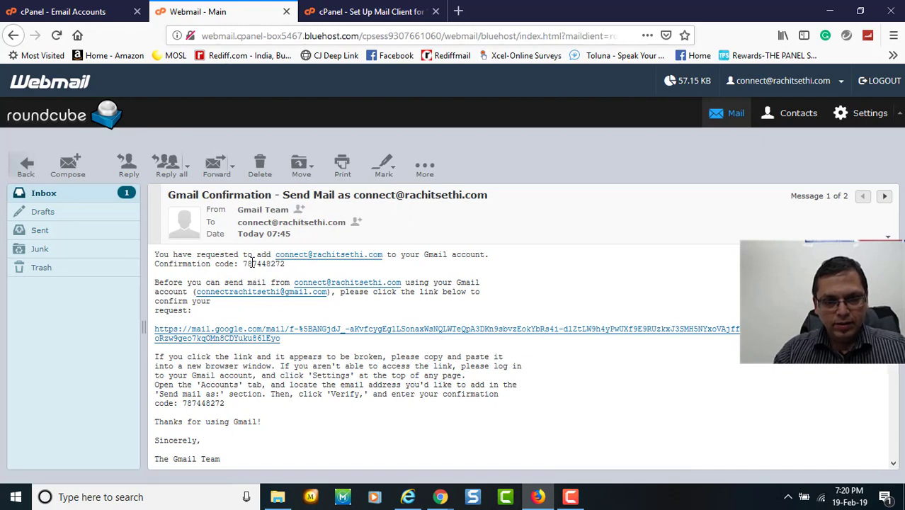
{"action": "left_click_drag", "start_coordinate": [243, 263], "coordinate": [284, 264]}
{"action": "key", "text": "ctrl+c"}
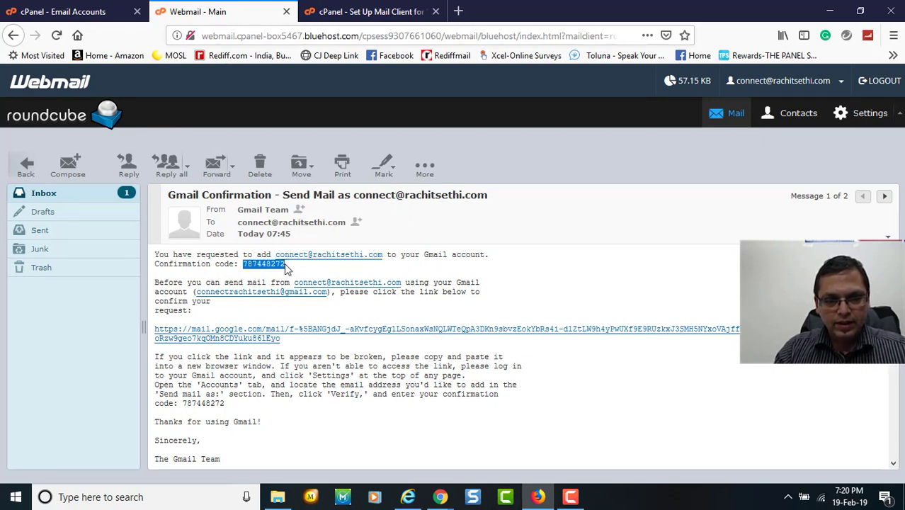
Paste the code into Gmail's verification dialog, verify it, and return to the Gmail inbox.
{"action": "key", "text": "alt+Tab"}
{"action": "key", "text": "alt+Tab"}
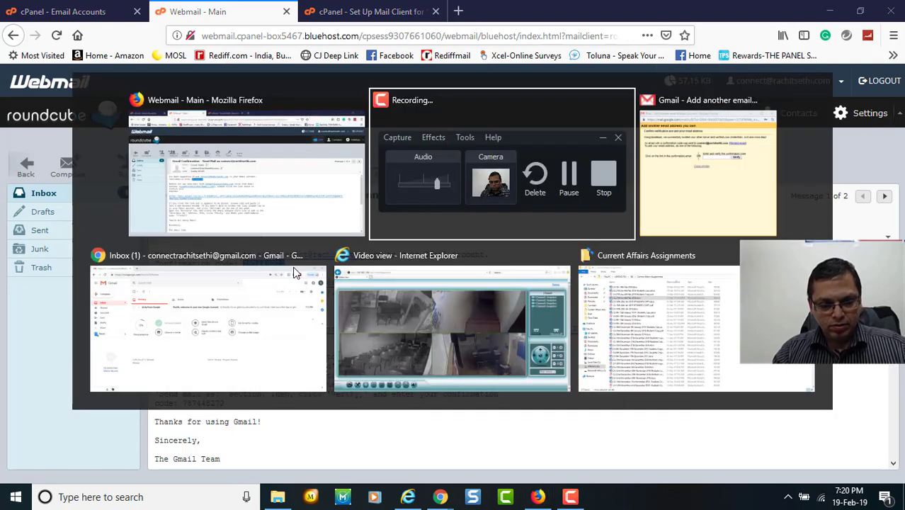
{"action": "key", "text": "ctrl+v"}
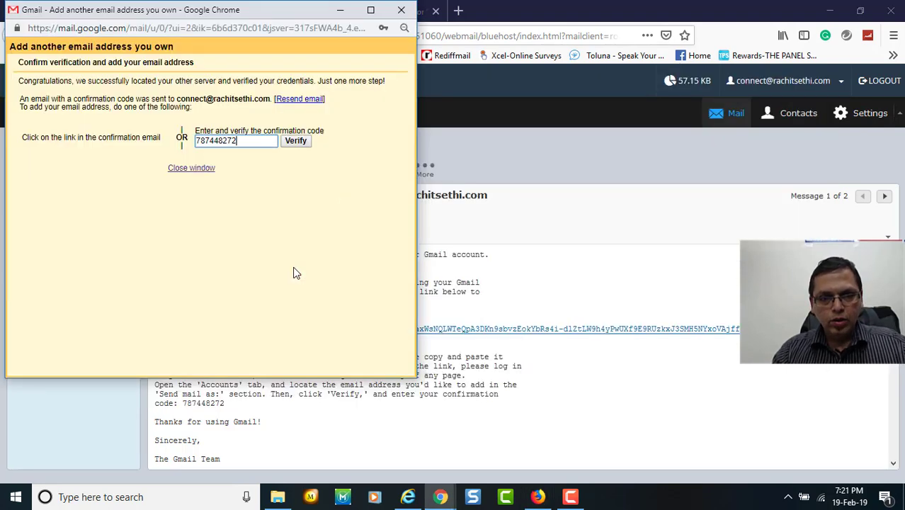
{"action": "left_click", "coordinate": [303, 142]}
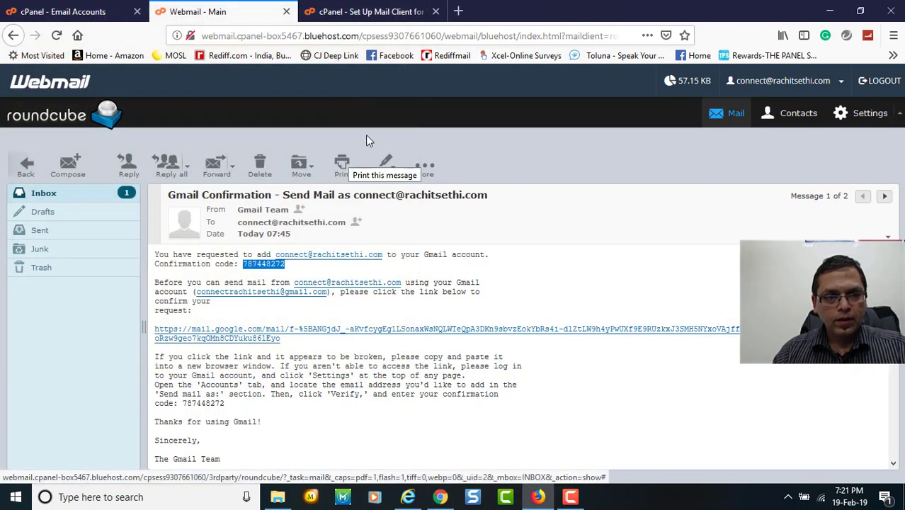
{"action": "key", "text": "alt+Tab"}
{"action": "key", "text": "alt+Tab"}
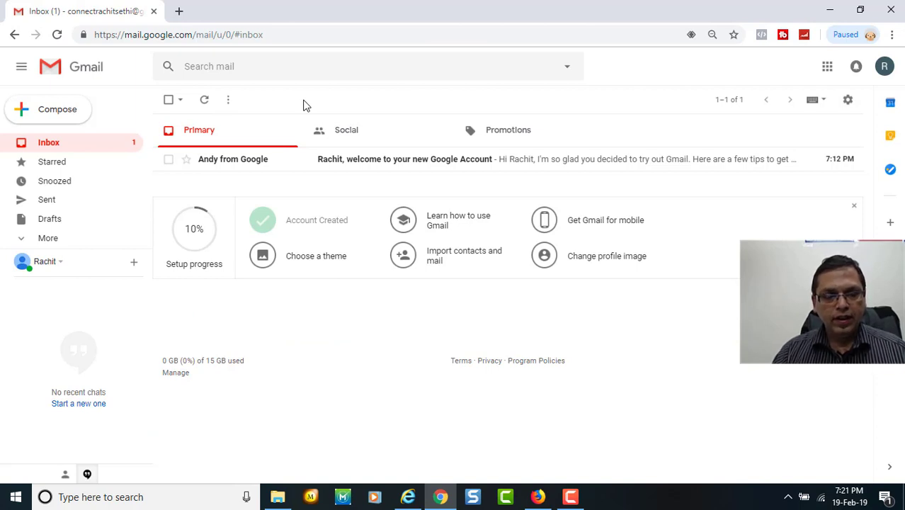
Make the domain address the default 'Send mail as' identity in Accounts and Import settings.
{"action": "left_click", "coordinate": [849, 105]}
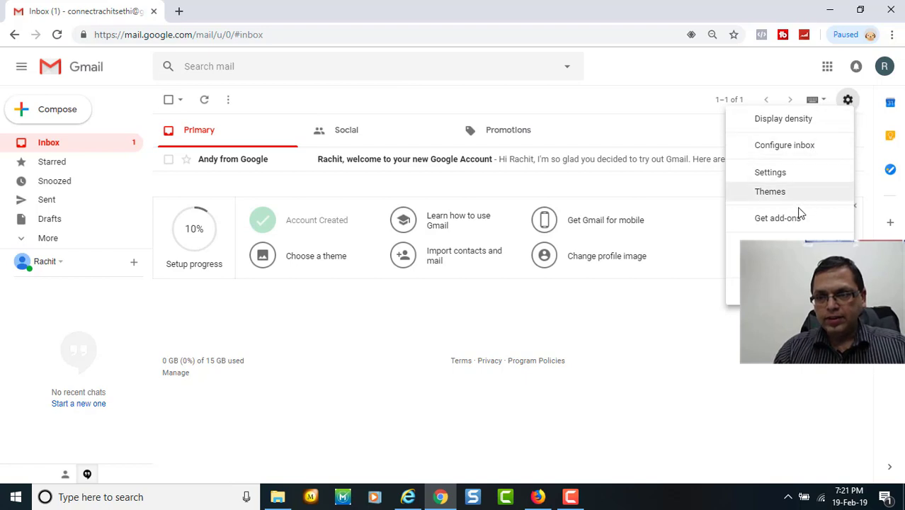
{"action": "left_click", "coordinate": [802, 177]}
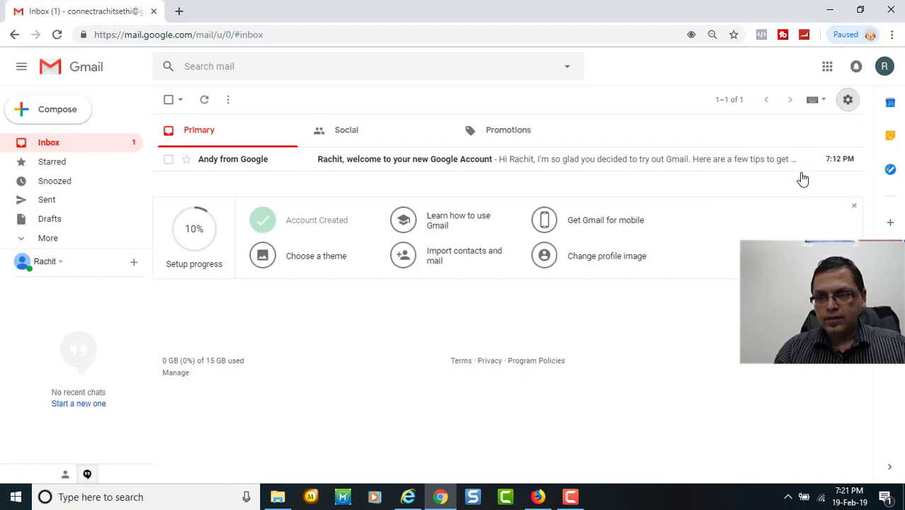
{"action": "left_click", "coordinate": [319, 125]}
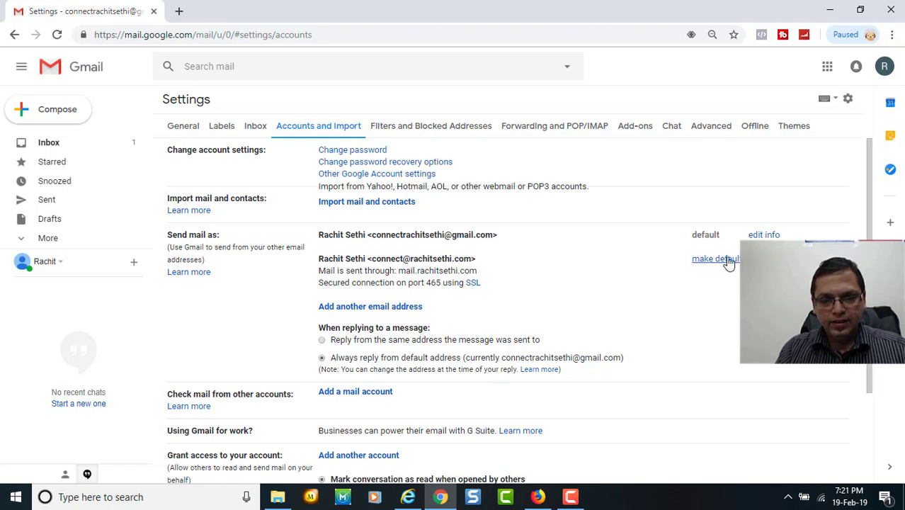
{"action": "left_click", "coordinate": [728, 261]}
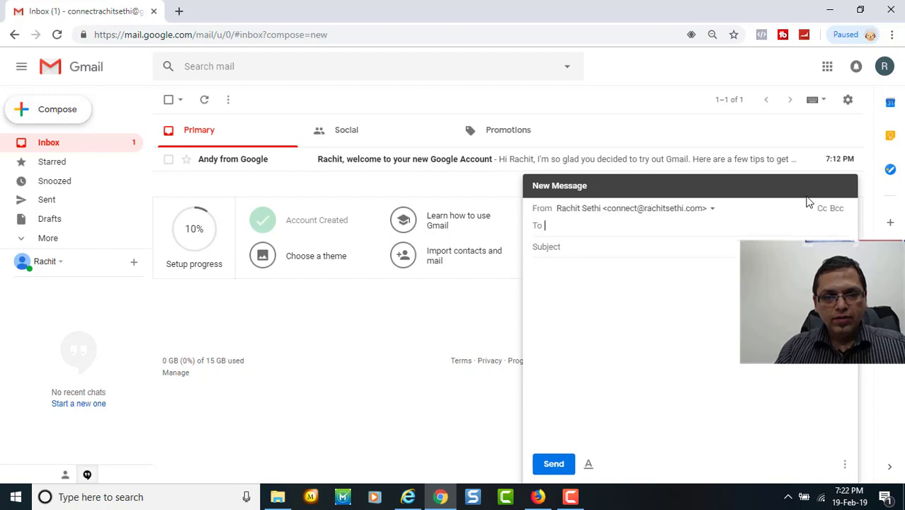
Send a full-screen message to the other Gmail account with subject 'Hi' and body 'Nice Job'.
{"action": "left_click", "coordinate": [833, 187]}
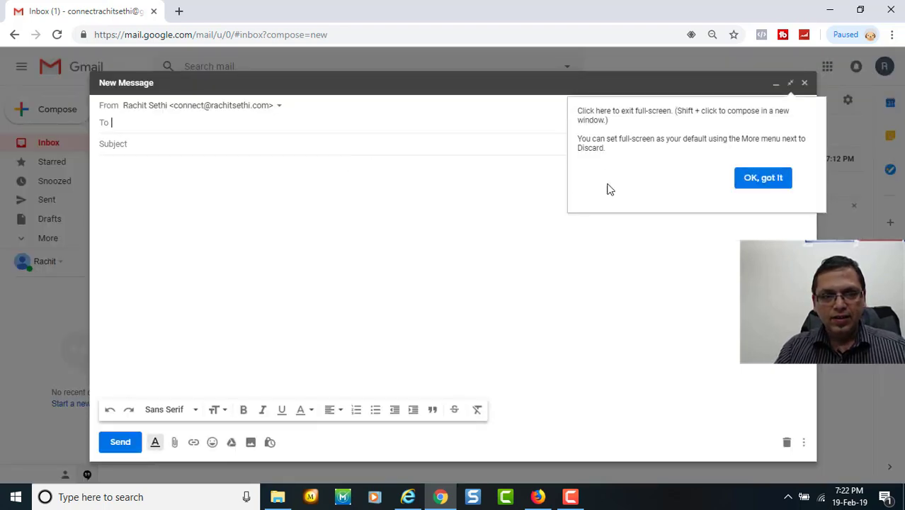
{"action": "left_click", "coordinate": [772, 183]}
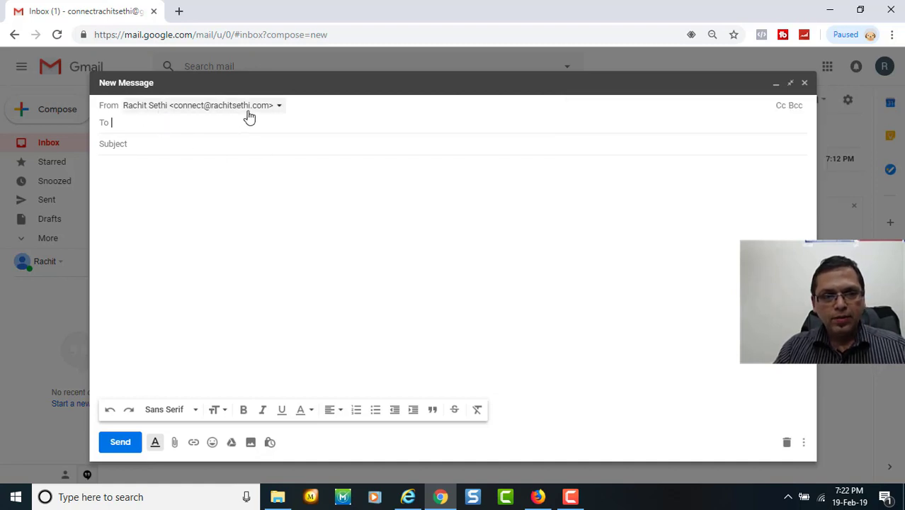
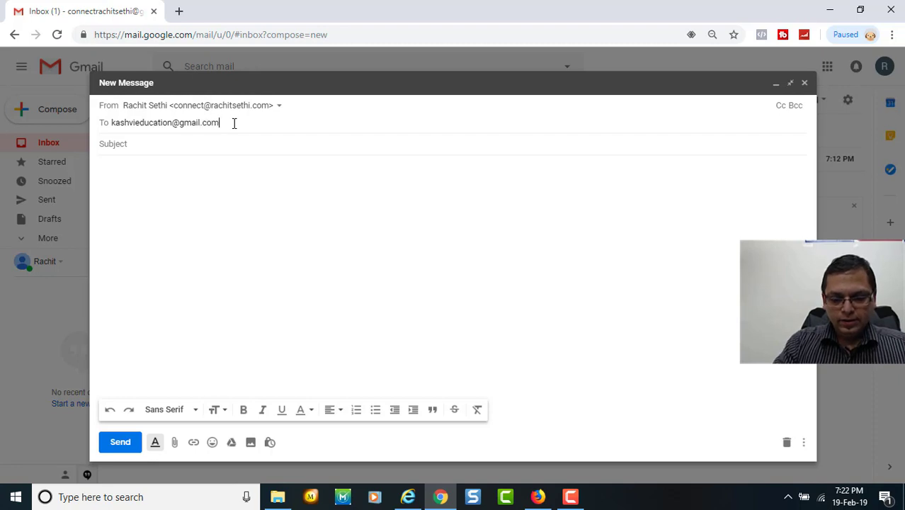
{"action": "key", "text": "Return"}
{"action": "key", "text": "Tab"}
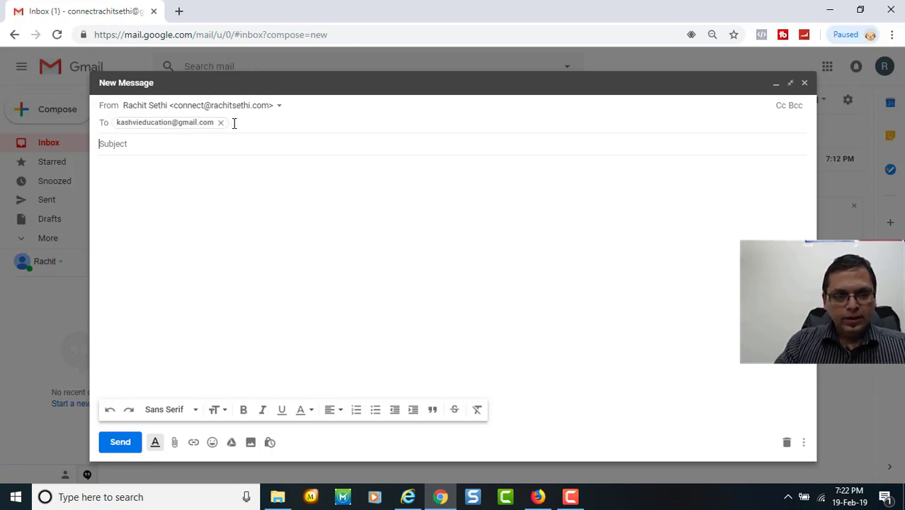
{"action": "type", "text": "Hi"}
{"action": "key", "text": "Tab"}
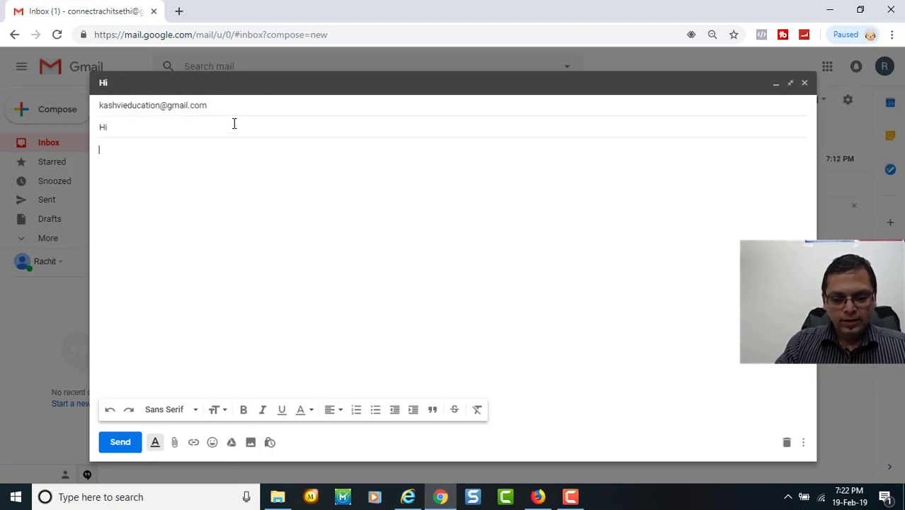
{"action": "type", "text": "Nice Job"}
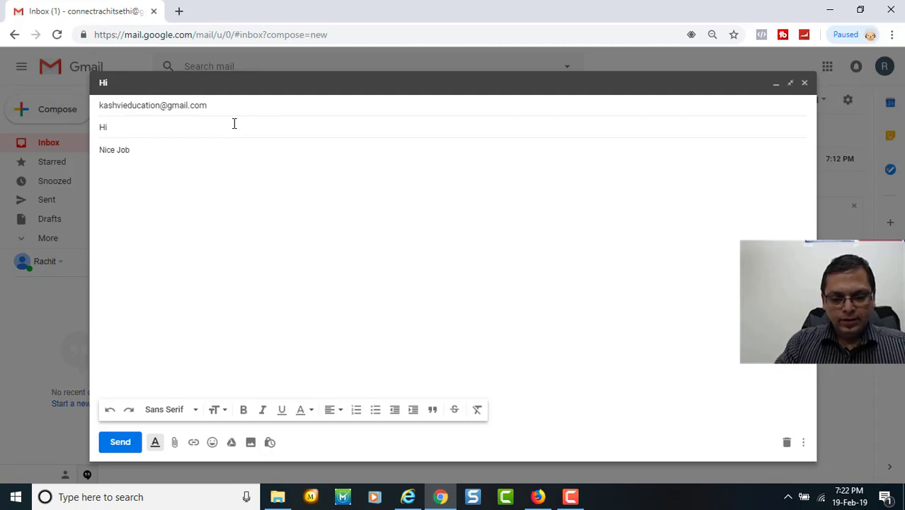
{"action": "left_click", "coordinate": [122, 440]}
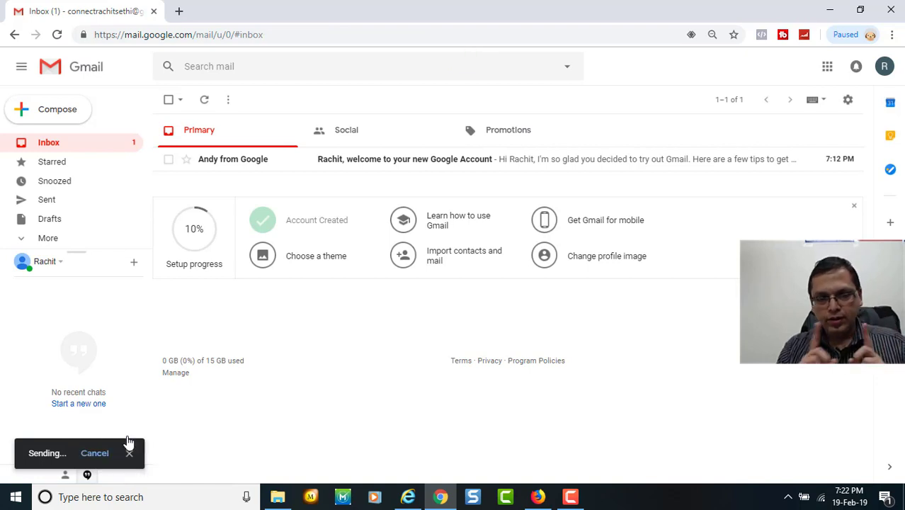
{"action": "key", "text": "alt+Tab"}
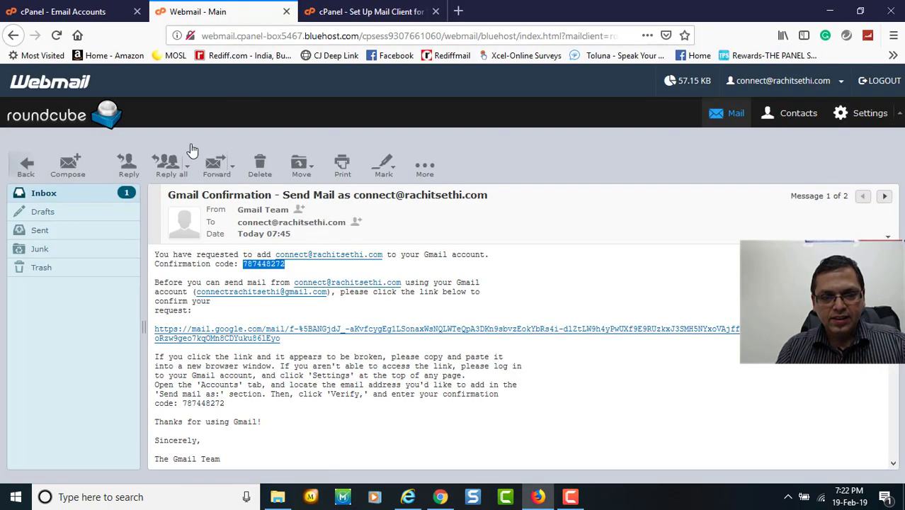
In the receiving Gmail account, open the 'Hi' message and send the reply 'Thank you'.
{"action": "left_click", "coordinate": [458, 10]}
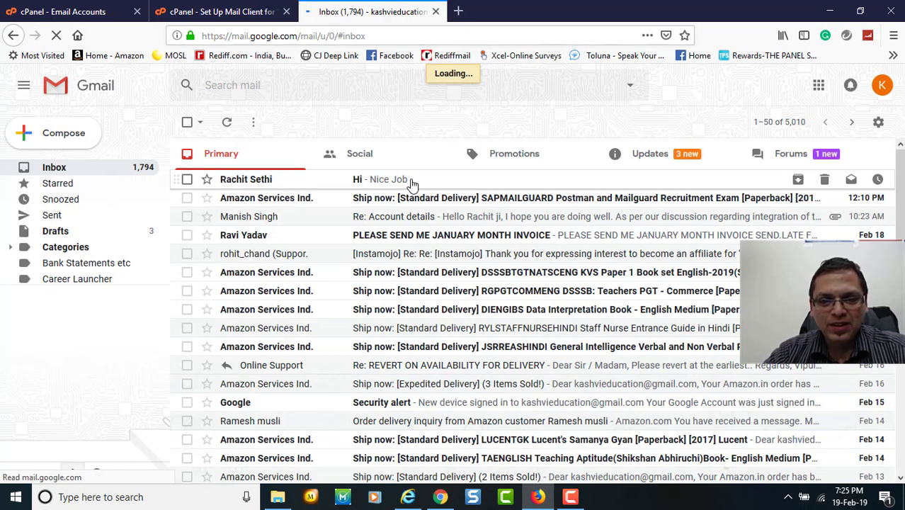
{"action": "left_click", "coordinate": [411, 182]}
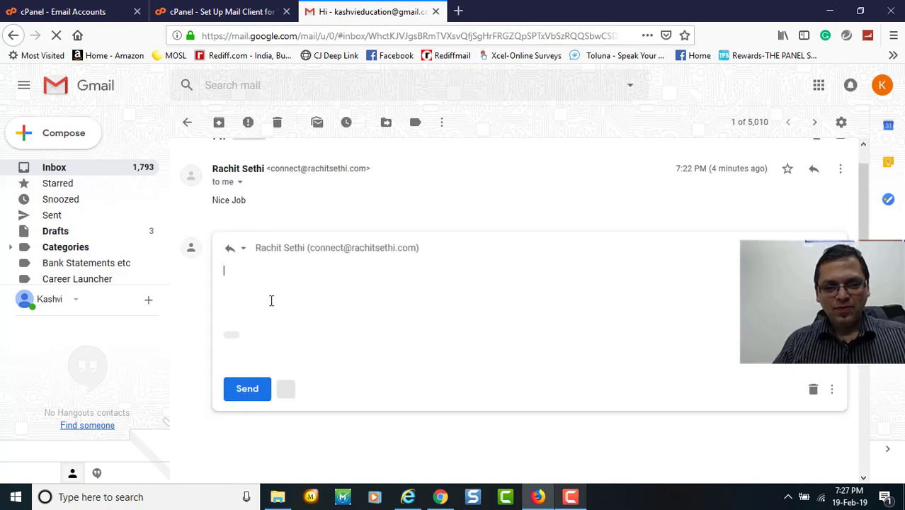
{"action": "type", "text": "Thank you"}
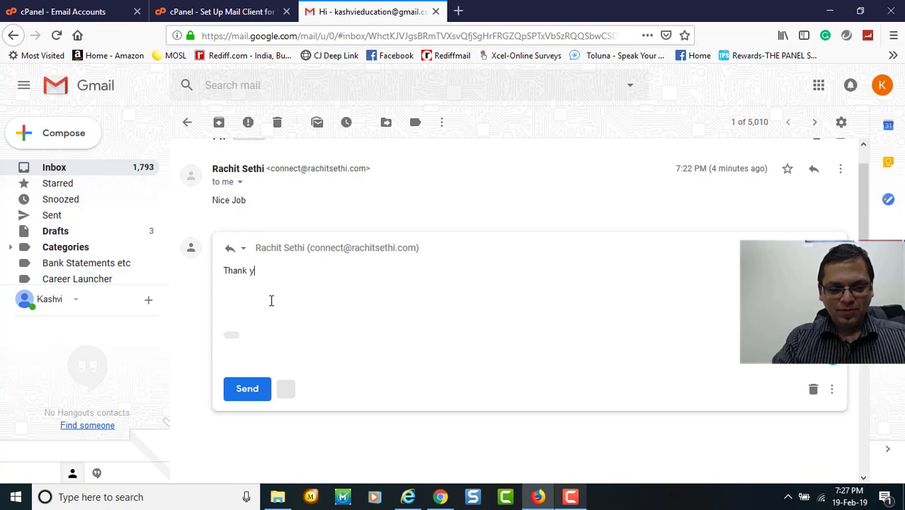
{"action": "left_click", "coordinate": [261, 393]}
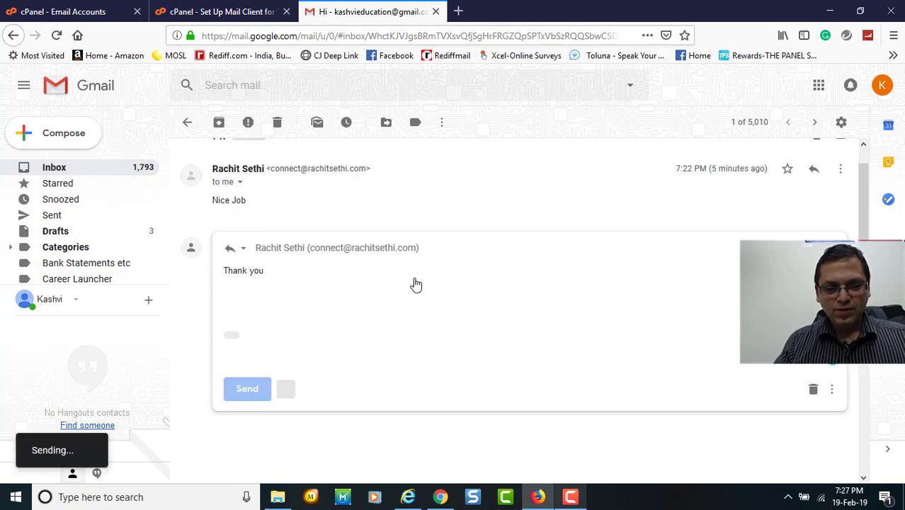
{"action": "key", "text": "alt+Tab"}
{"action": "key", "text": "Tab"}
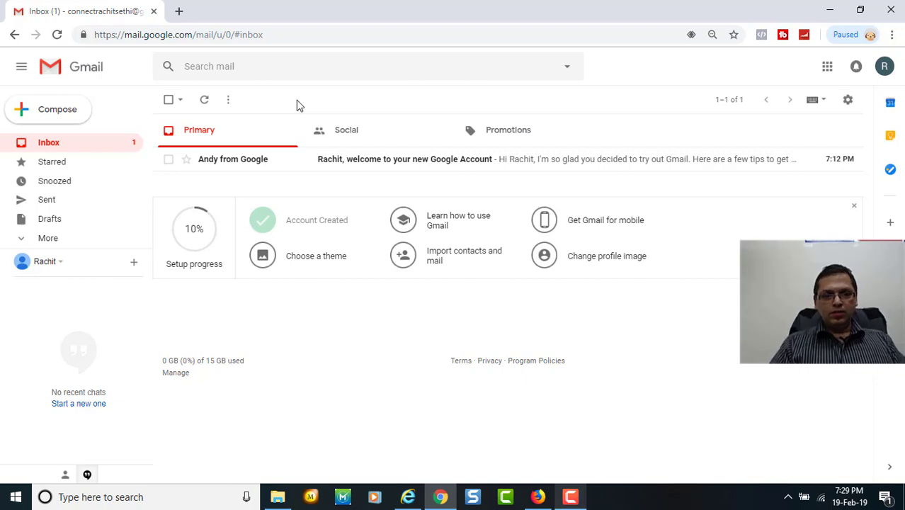
Go to Settings > Accounts and Import and choose 'Add a mail account'.
{"action": "left_click", "coordinate": [848, 101]}
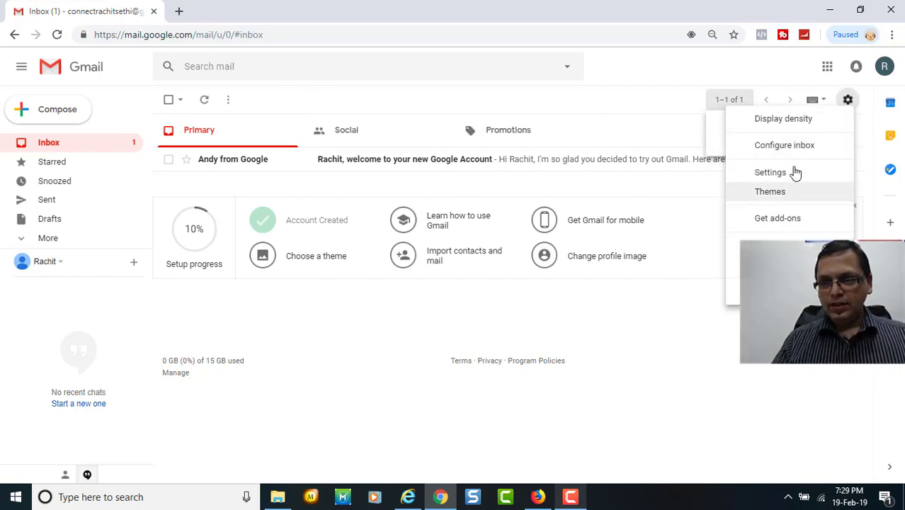
{"action": "left_click", "coordinate": [770, 172]}
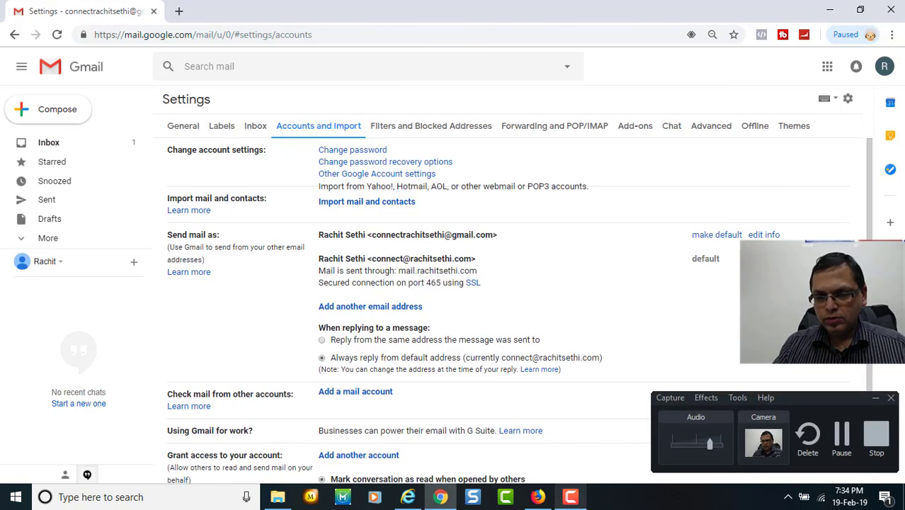
{"action": "left_click", "coordinate": [876, 398]}
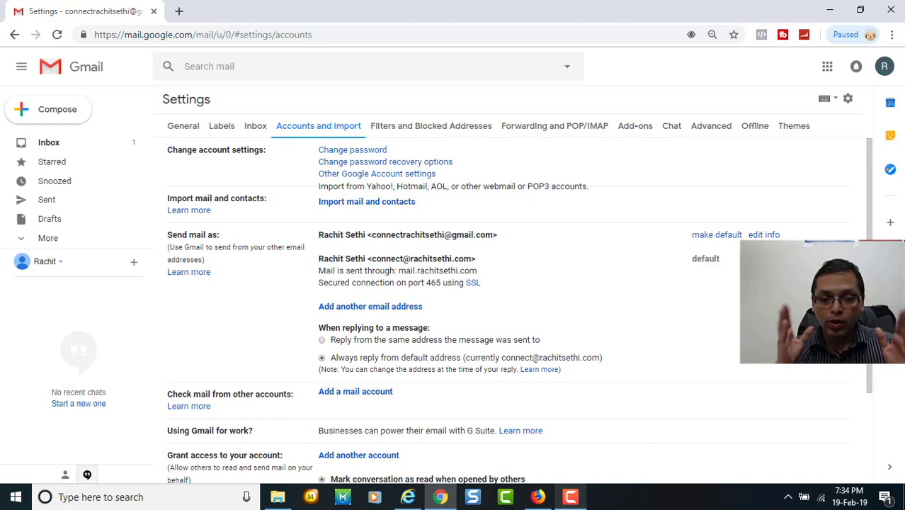
{"action": "scroll", "coordinate": [877, 372], "scroll_direction": "down", "scroll_amount": 2}
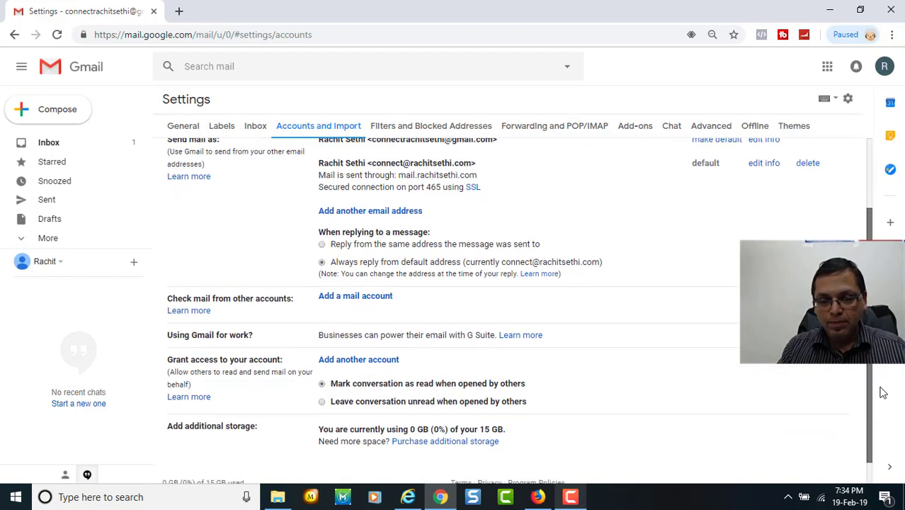
{"action": "left_click", "coordinate": [347, 295]}
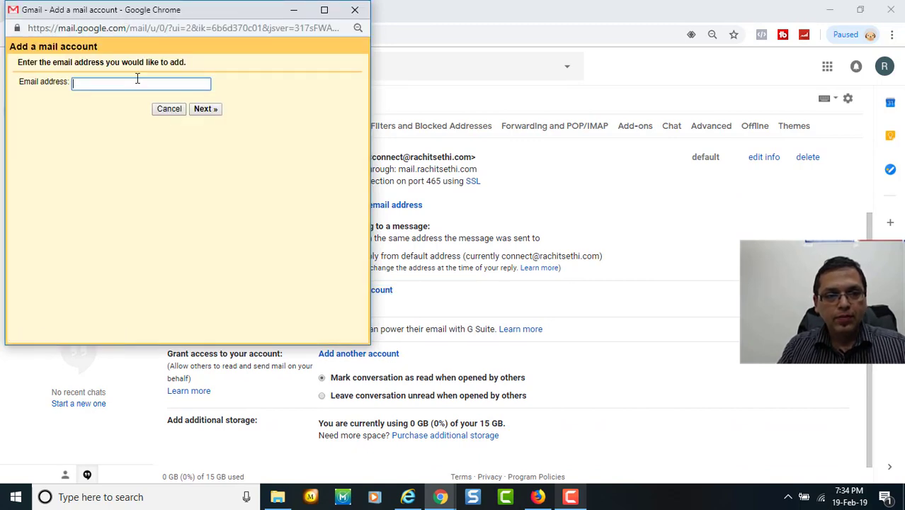
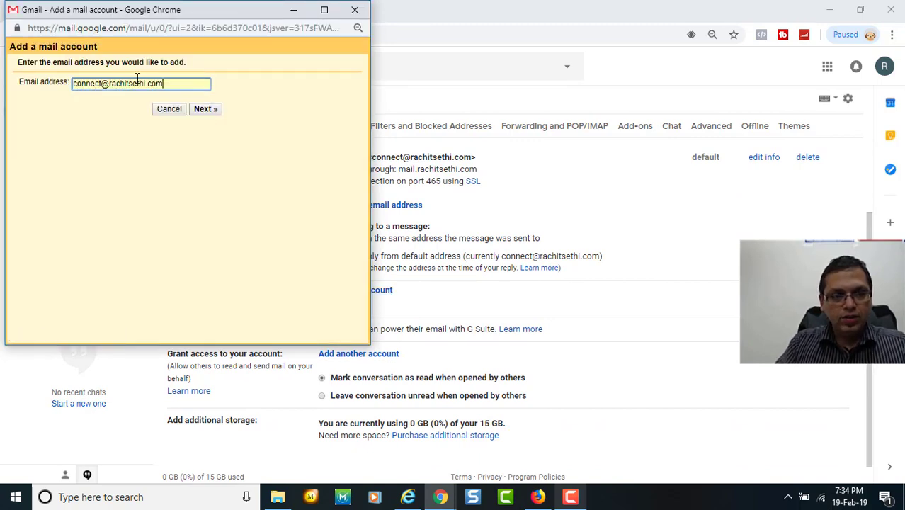
Enter the domain e-mail address and choose to import its mail over POP3.
{"action": "left_click", "coordinate": [201, 111]}
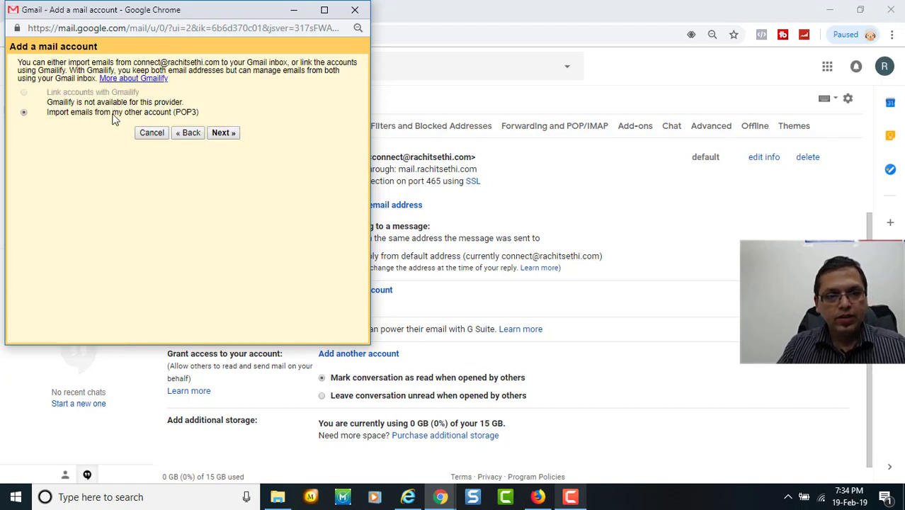
{"action": "left_click", "coordinate": [223, 133]}
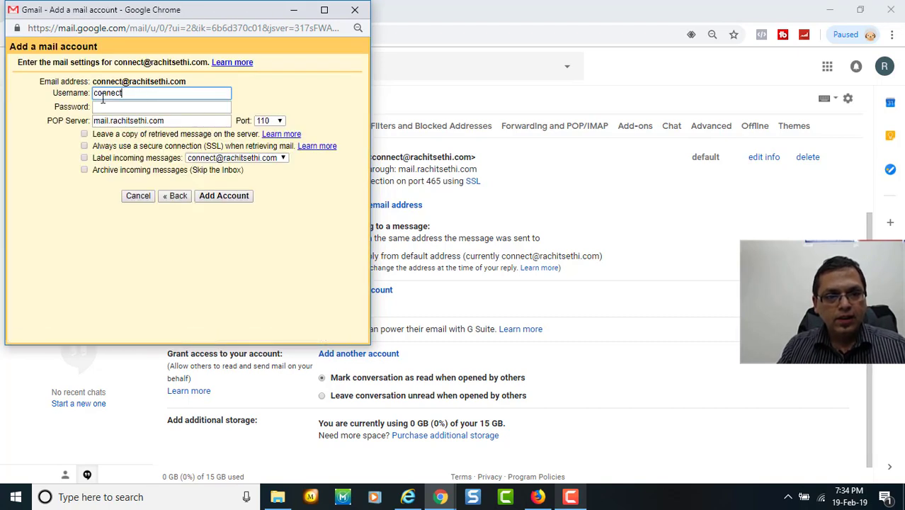
Complete the POP username with the full domain address and enter the mailbox password.
{"action": "left_click_drag", "start_coordinate": [153, 93], "coordinate": [102, 99]}
{"action": "left_click", "coordinate": [126, 93]}
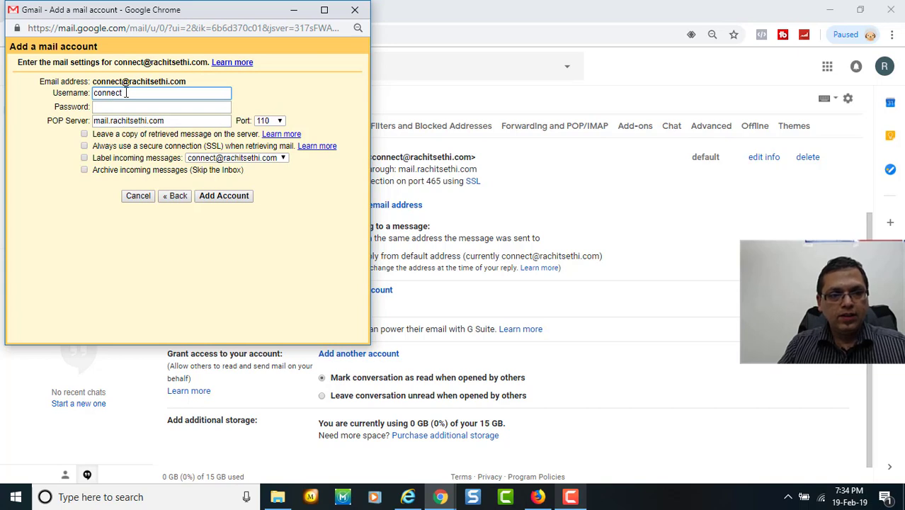
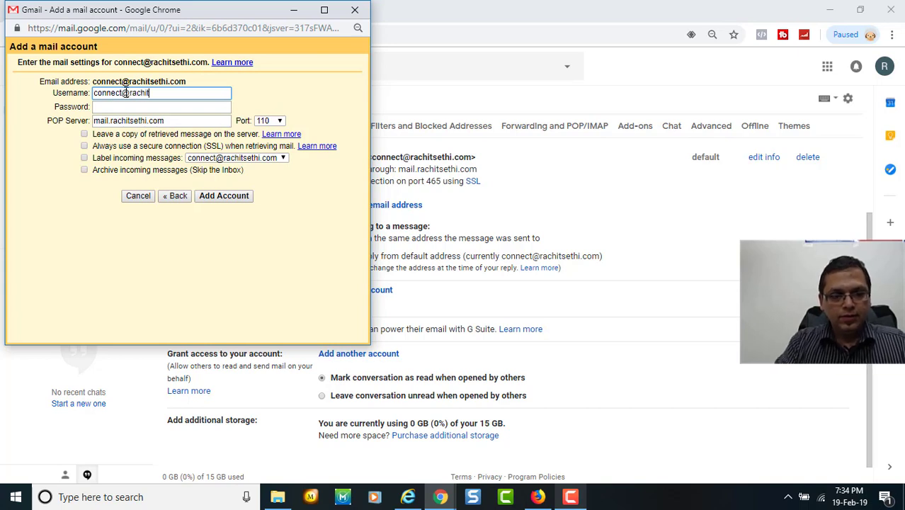
{"action": "key", "text": "Tab"}
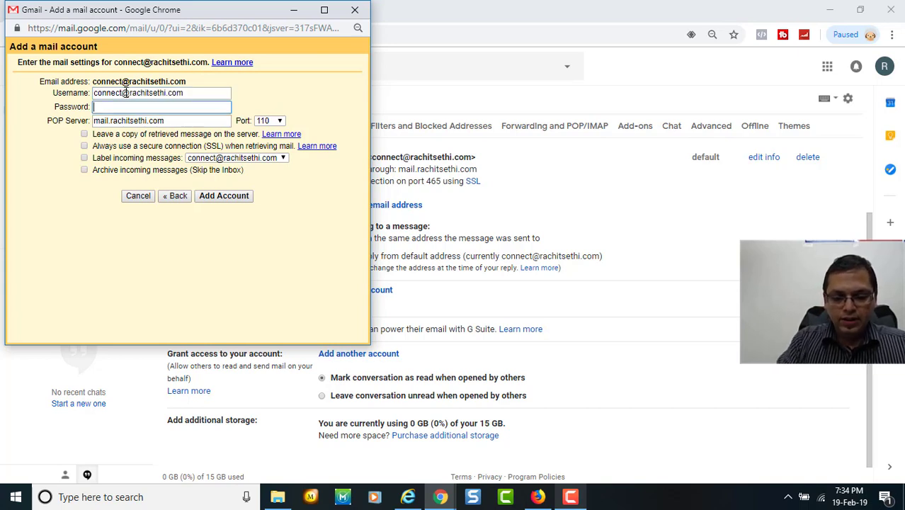
{"action": "type", "text": "***"}
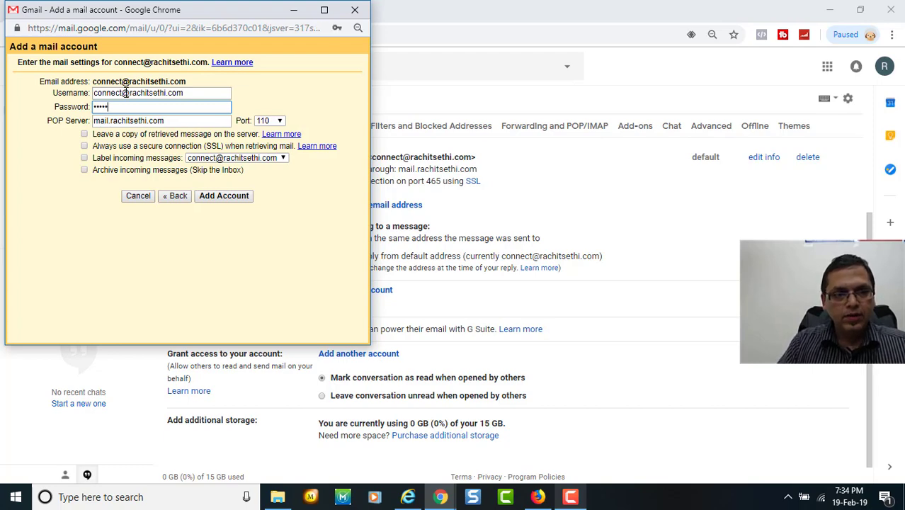
{"action": "type", "text": "***"}
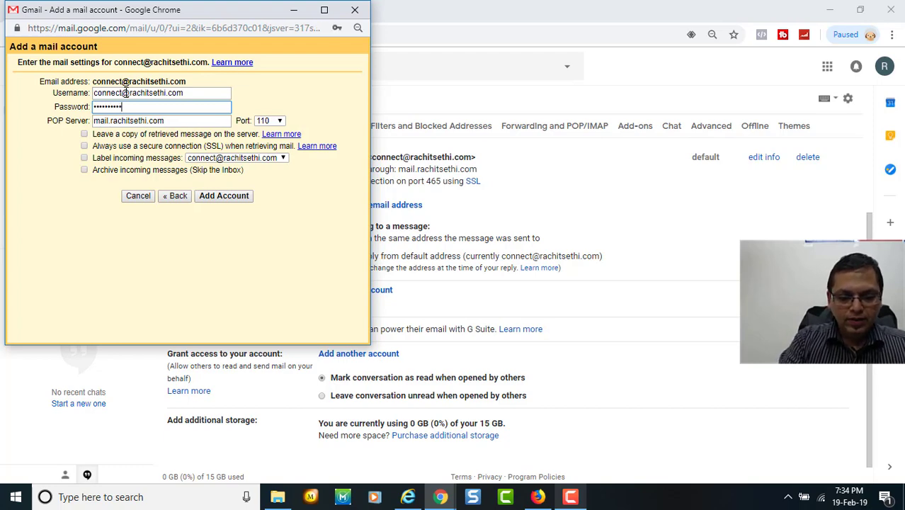
{"action": "key", "text": "alt+Tab"}
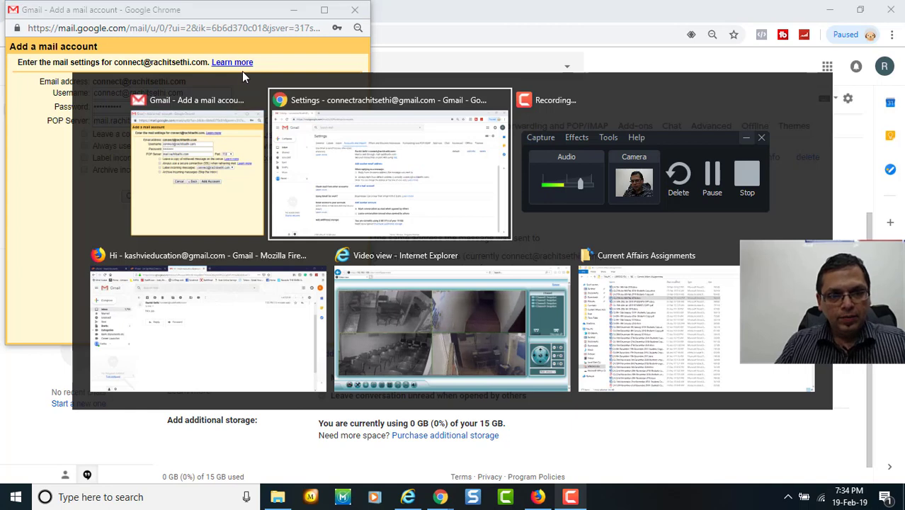
{"action": "key", "text": "alt+Tab"}
{"action": "key", "text": "alt+Tab"}
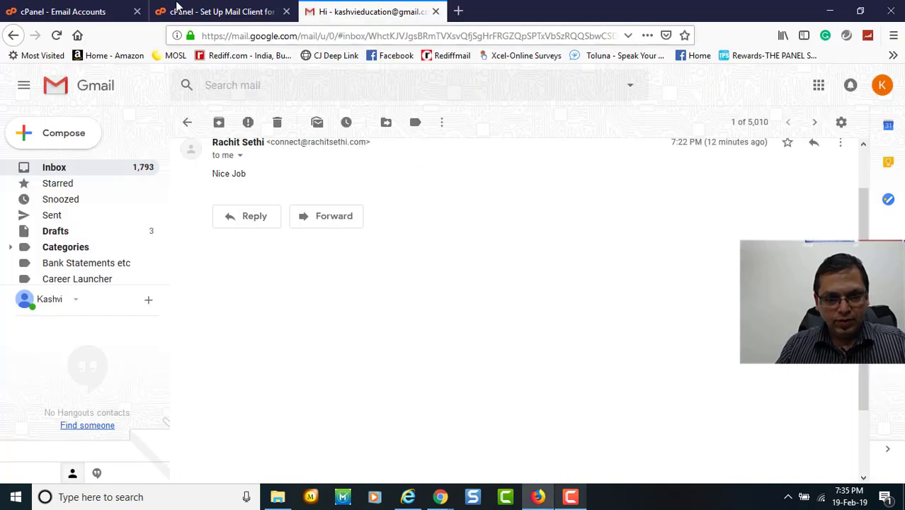
Check cPanel's Mail Client Manual Settings for the secure POP3 port 995.
{"action": "left_click", "coordinate": [198, 9]}
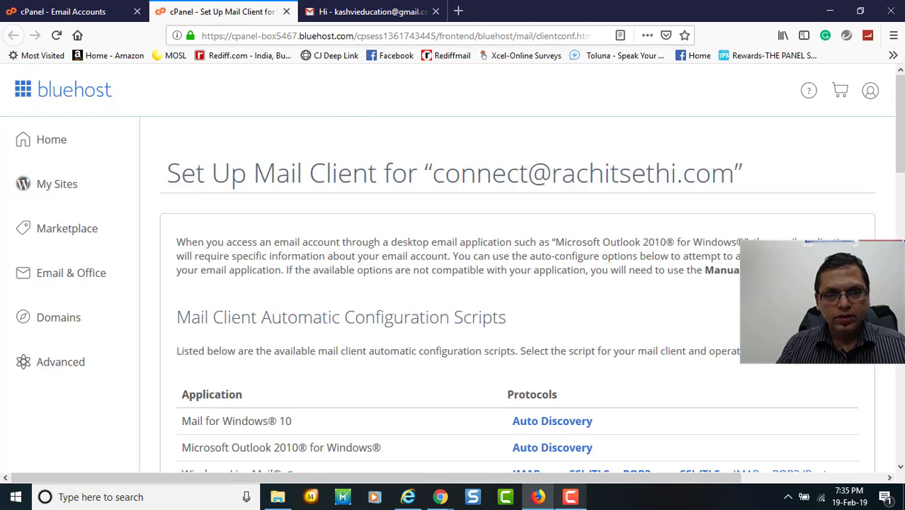
{"action": "scroll", "coordinate": [758, 188], "scroll_direction": "down", "scroll_amount": 4}
{"action": "scroll", "coordinate": [517, 294], "scroll_direction": "down", "scroll_amount": 6}
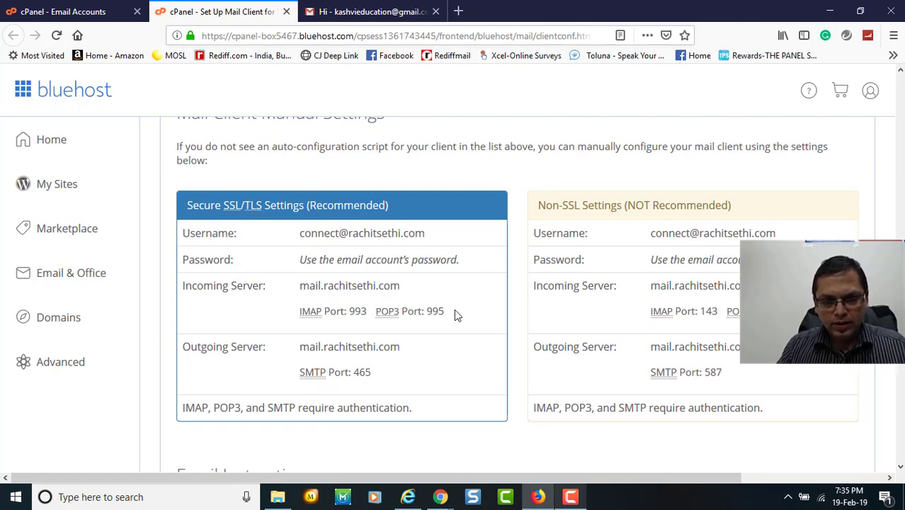
{"action": "key", "text": "alt+Tab"}
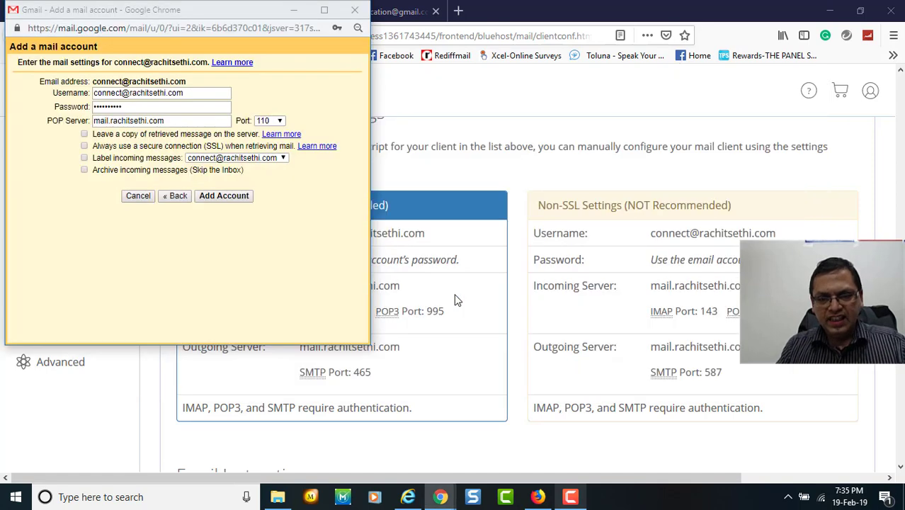
Set the POP port to 995, always use SSL, and add the mail account.
{"action": "left_click", "coordinate": [281, 122]}
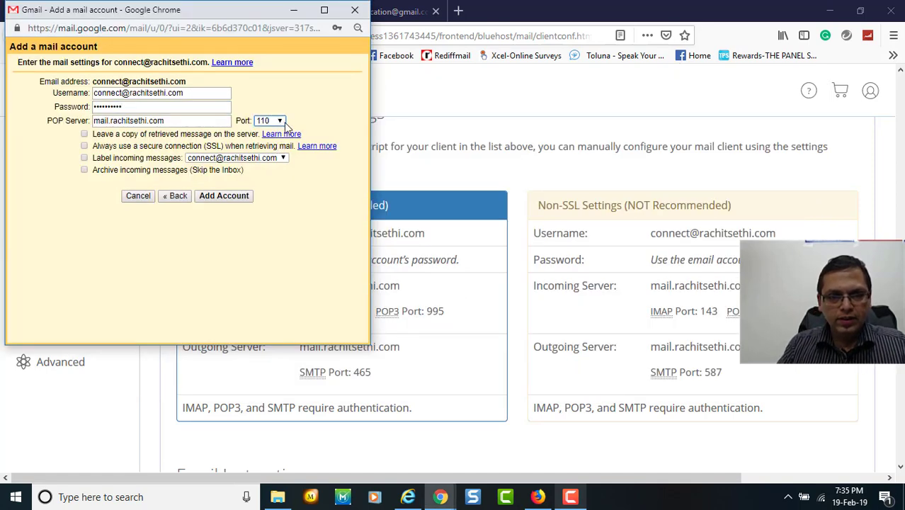
{"action": "left_click", "coordinate": [281, 122]}
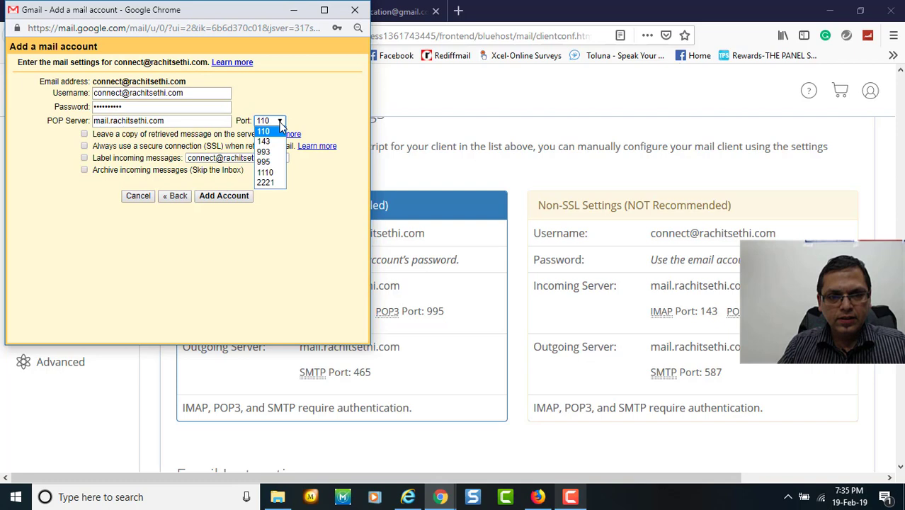
{"action": "left_click", "coordinate": [277, 161]}
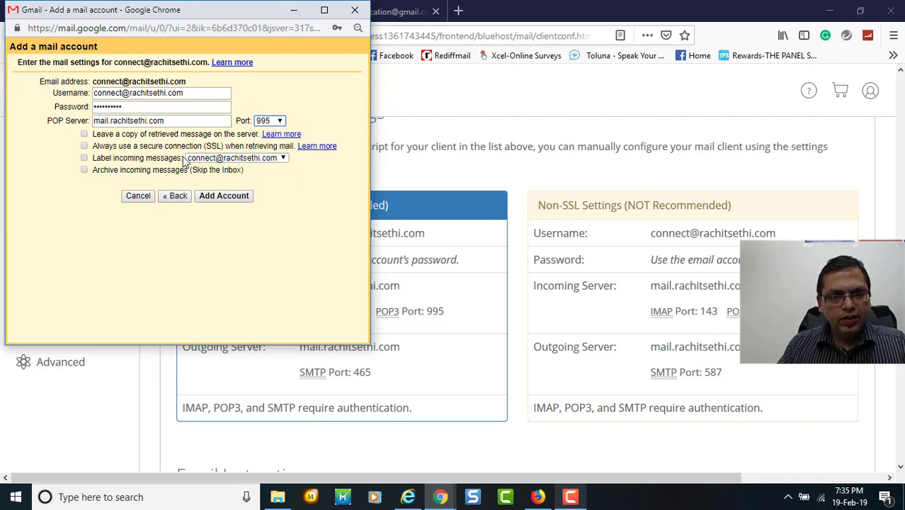
{"action": "left_click", "coordinate": [84, 146]}
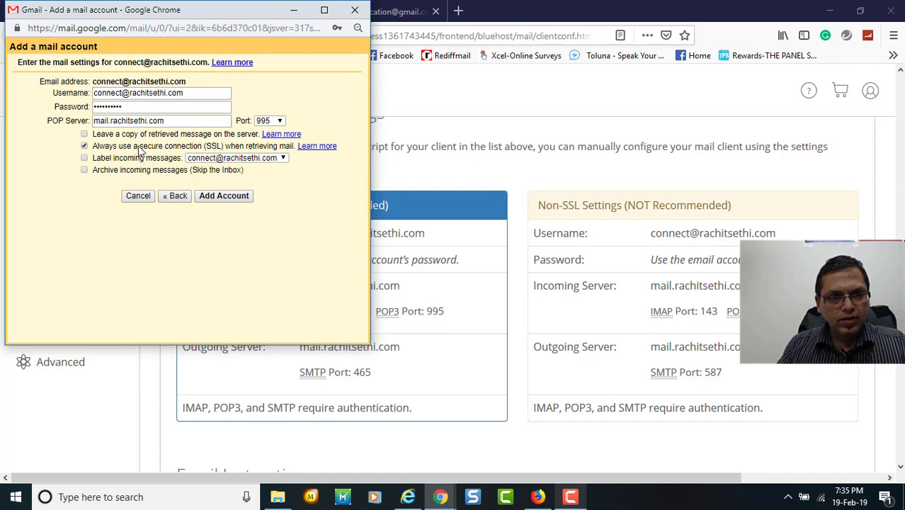
{"action": "left_click", "coordinate": [232, 198]}
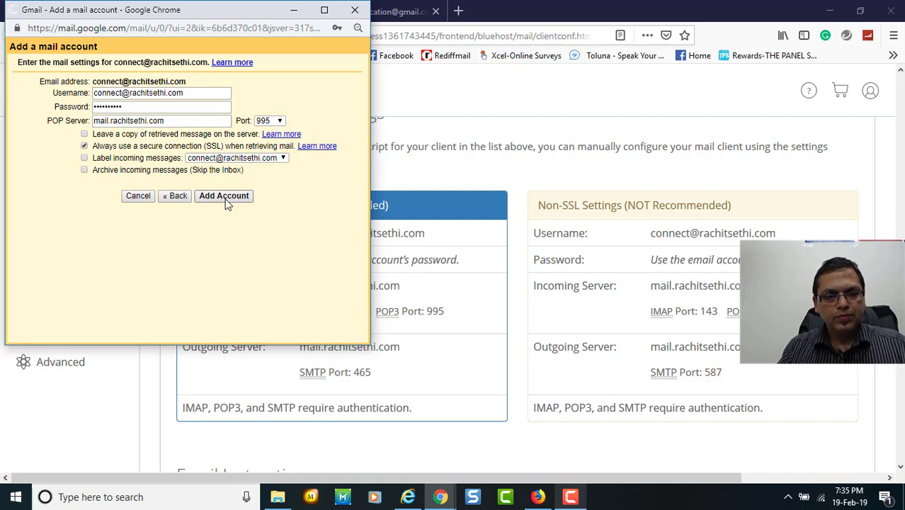
{"action": "left_click", "coordinate": [226, 202]}
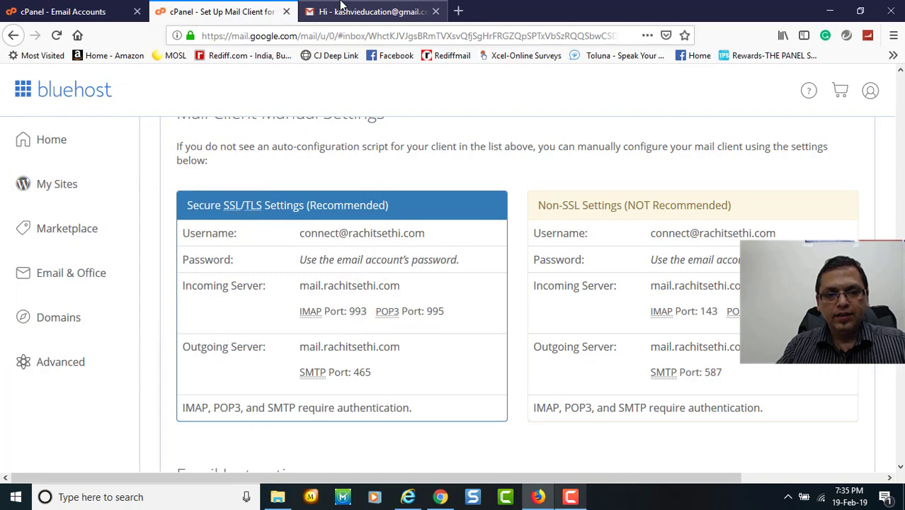
Reply 'Hello Nice Job' to the Nice Job test email in the Firefox Gmail tab and send it.
{"action": "left_click", "coordinate": [342, 8]}
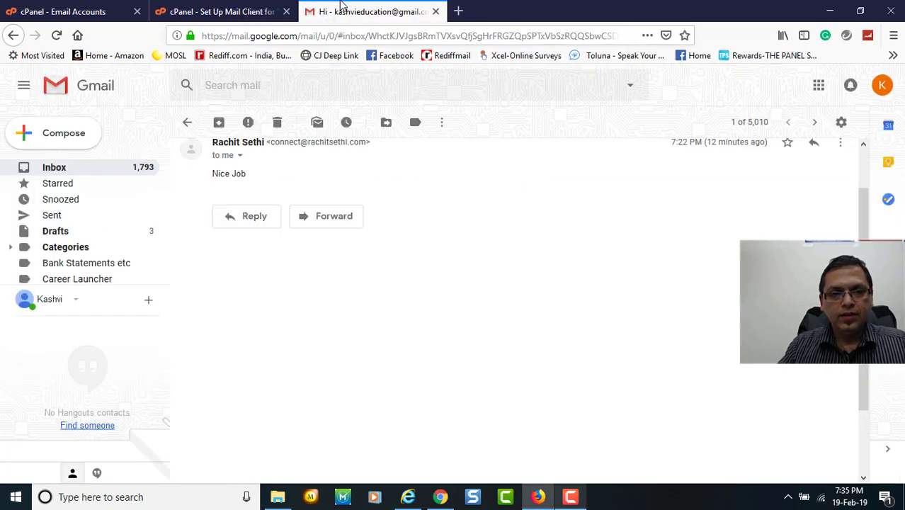
{"action": "left_click", "coordinate": [249, 221]}
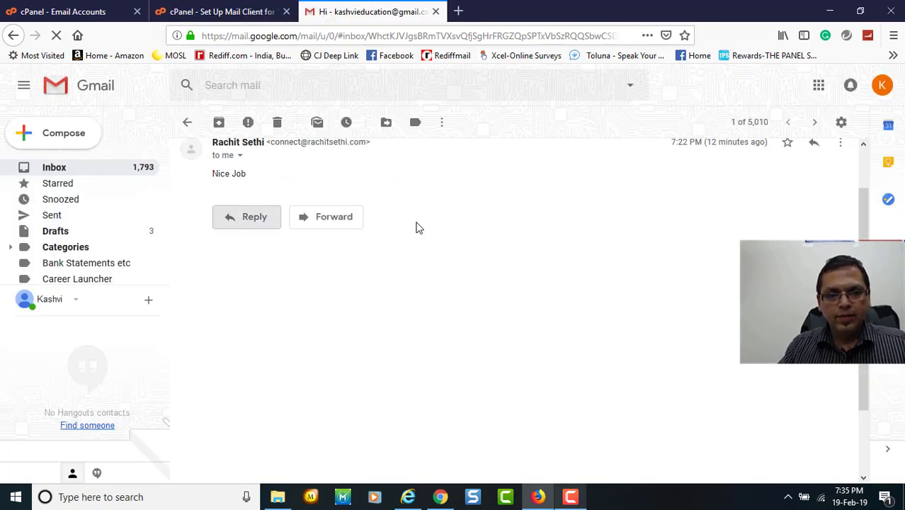
{"action": "left_click_drag", "start_coordinate": [223, 217], "coordinate": [272, 222]}
{"action": "type", "text": "H"}
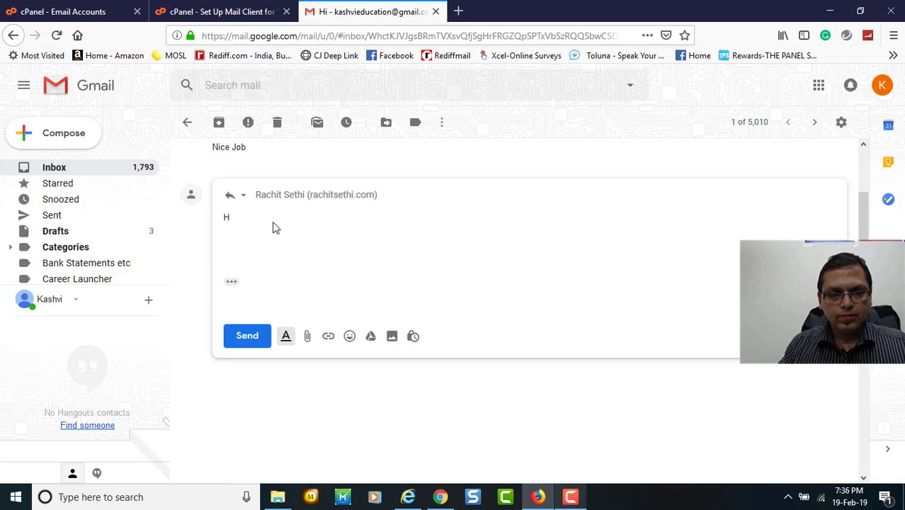
{"action": "type", "text": "ello Nic"}
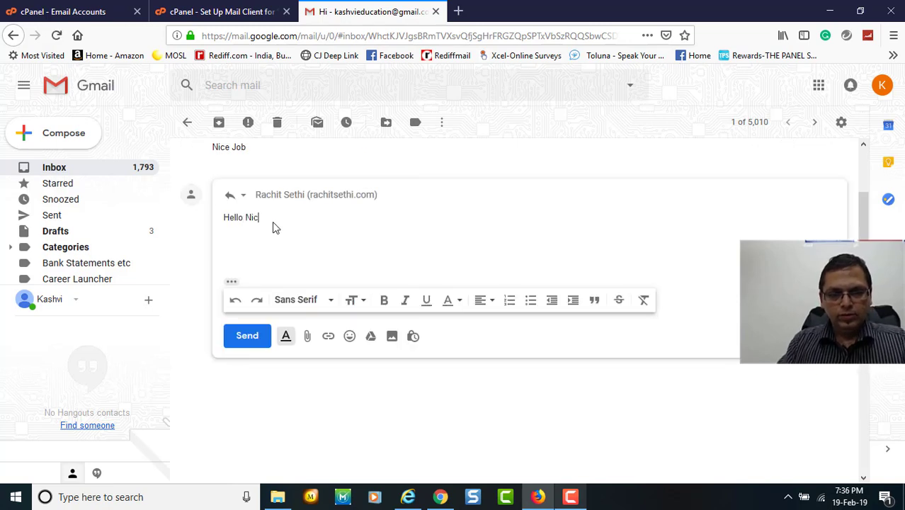
{"action": "type", "text": "e Job"}
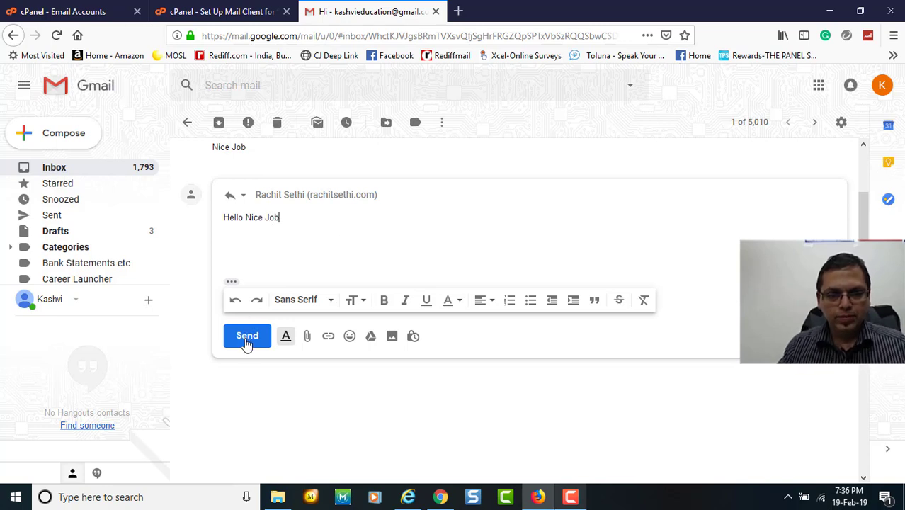
{"action": "left_click", "coordinate": [246, 337]}
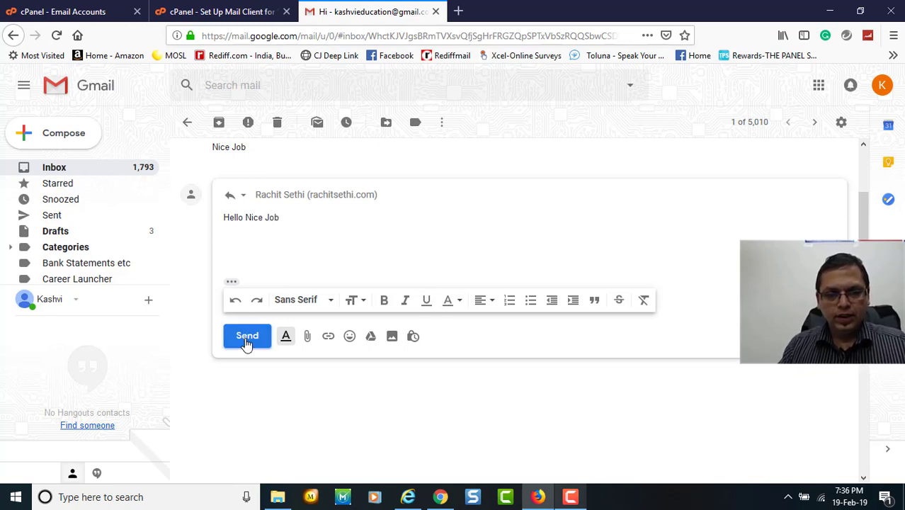
{"action": "left_click", "coordinate": [246, 337]}
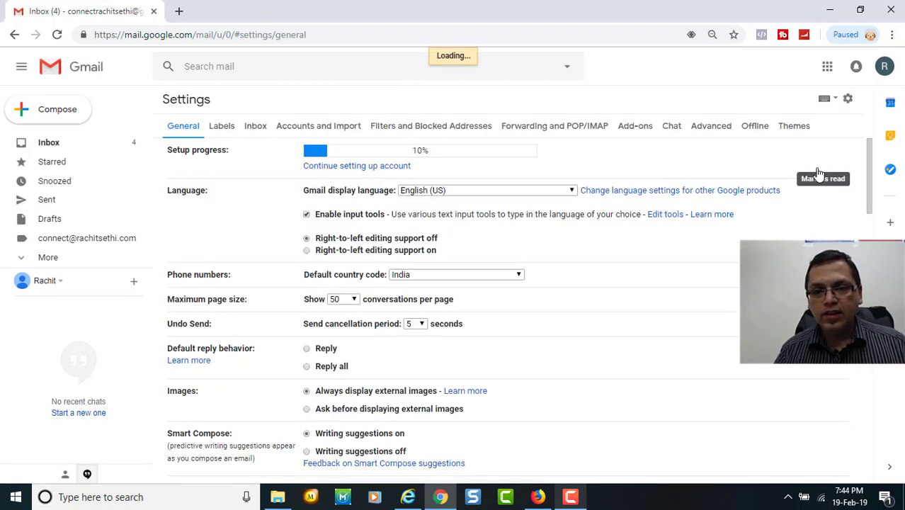
{"action": "left_click", "coordinate": [303, 125]}
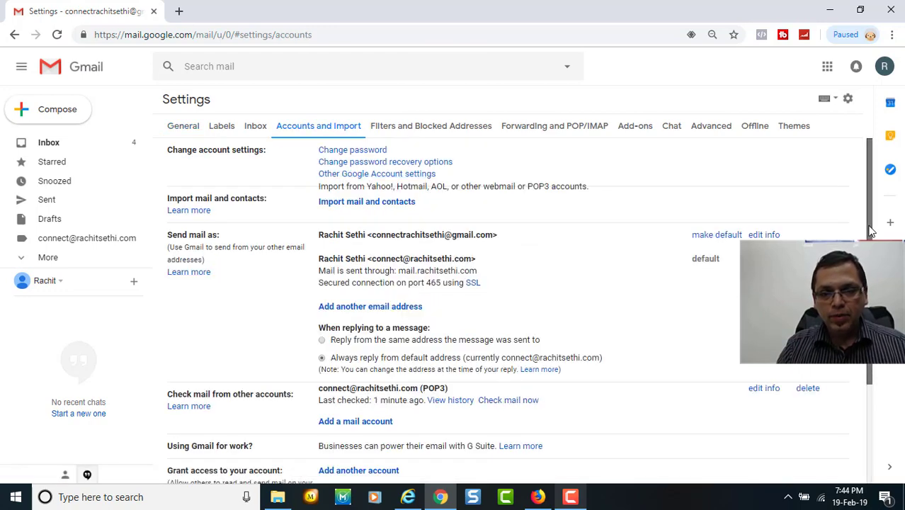
{"action": "left_click_drag", "start_coordinate": [869, 219], "coordinate": [869, 291]}
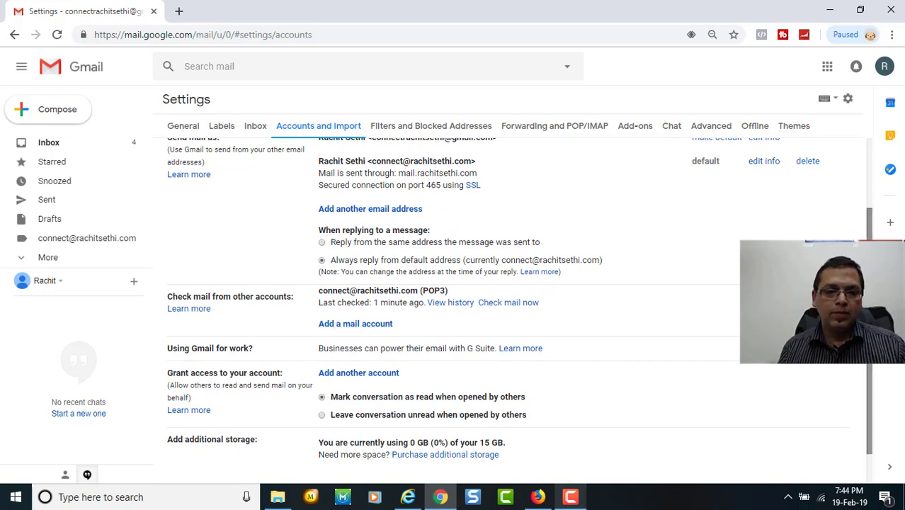
{"action": "scroll", "coordinate": [439, 297], "scroll_direction": "up", "scroll_amount": 2}
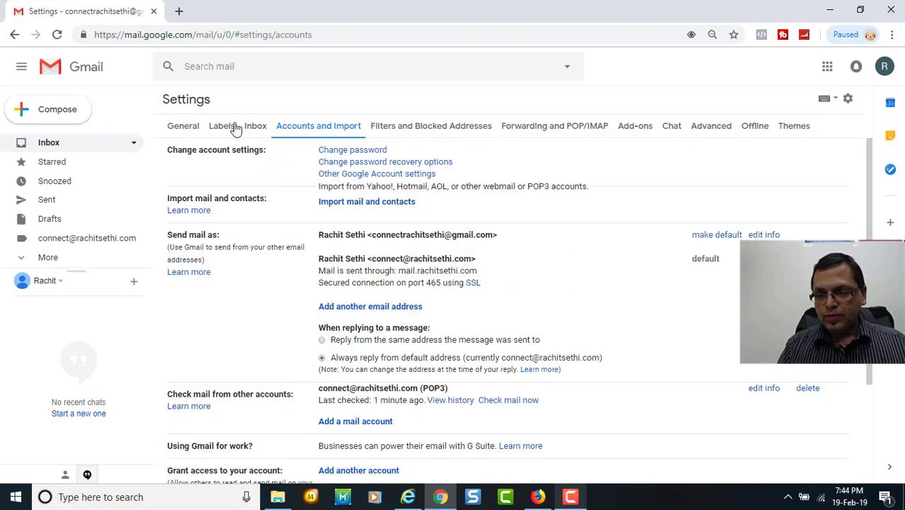